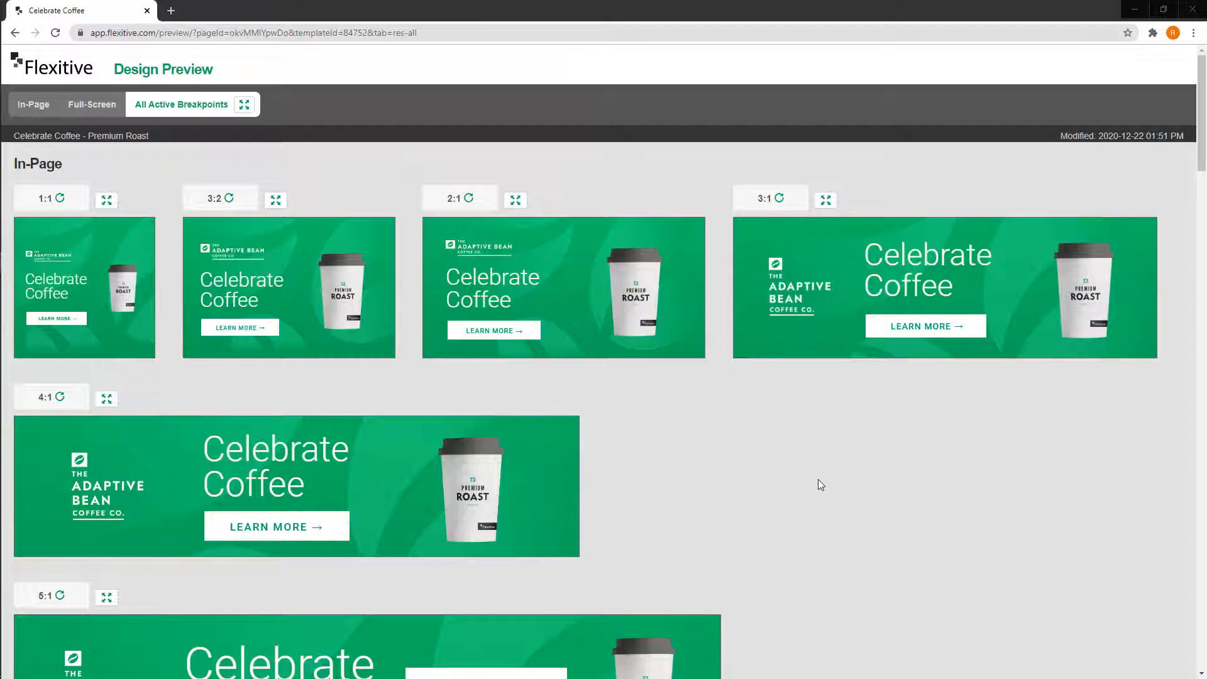
# Examine how the Celebrate Coffee design adapts across all active landscape and portrait breakpoints
pyautogui.scroll(-3, 818, 480)
pyautogui.scroll(-10, 815, 327)
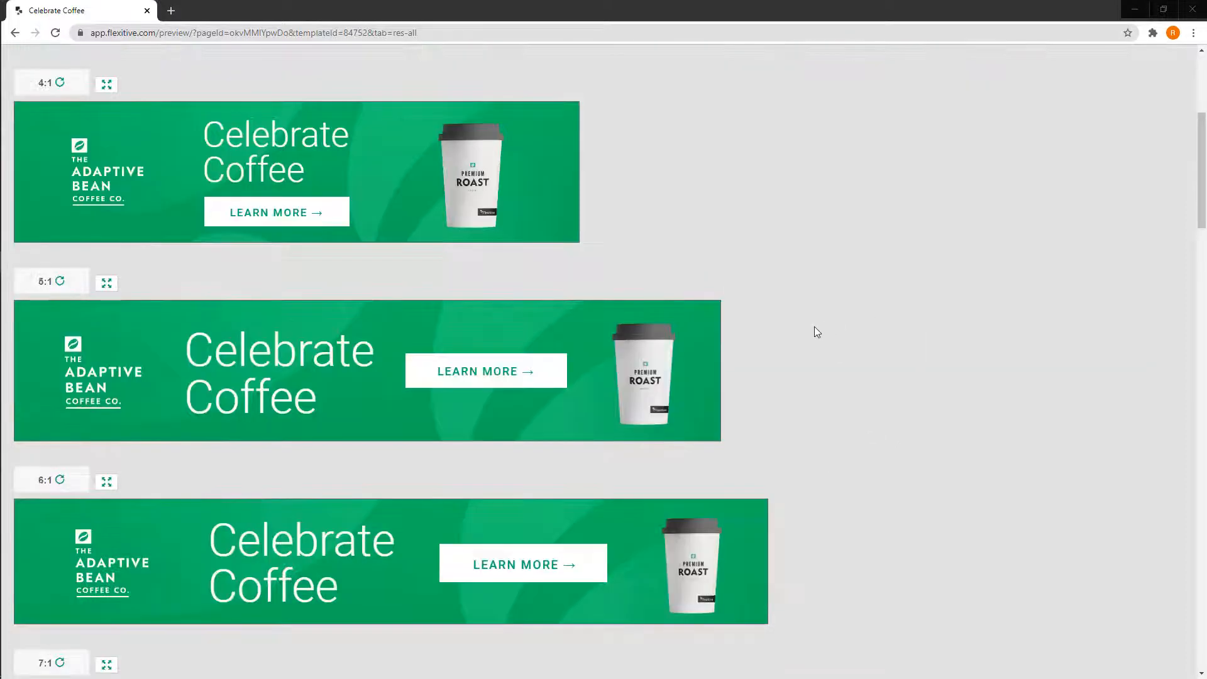
pyautogui.scroll(-12, 815, 313)
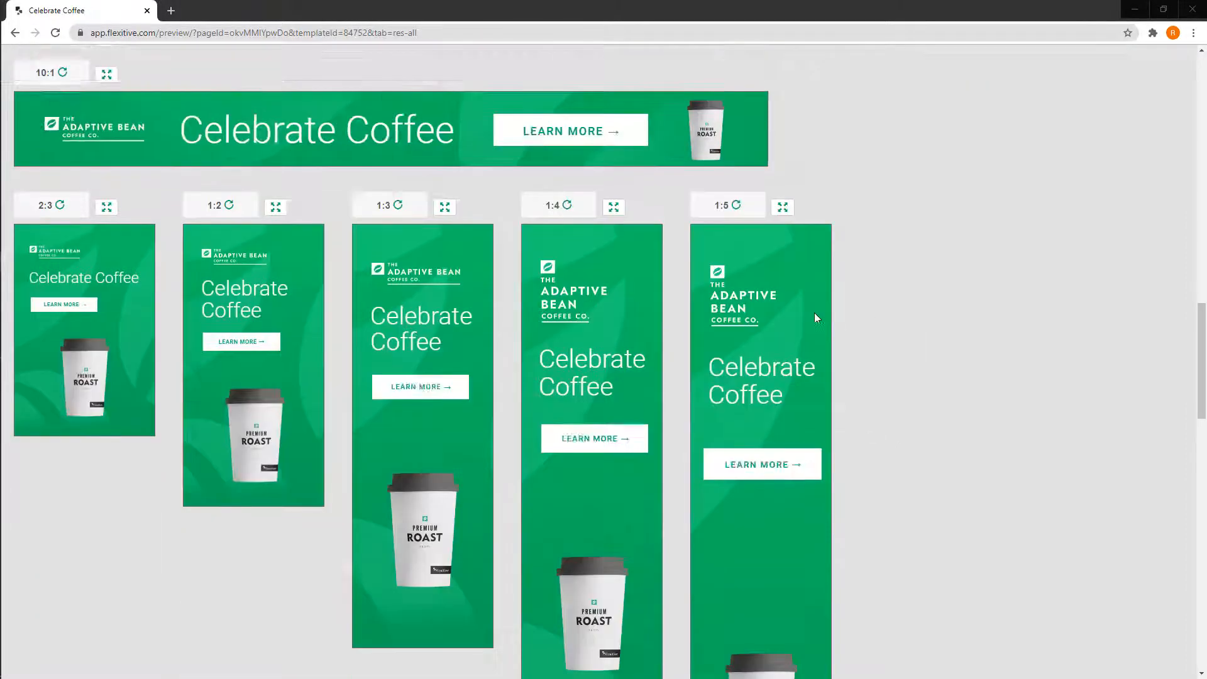
pyautogui.scroll(12, 830, 317)
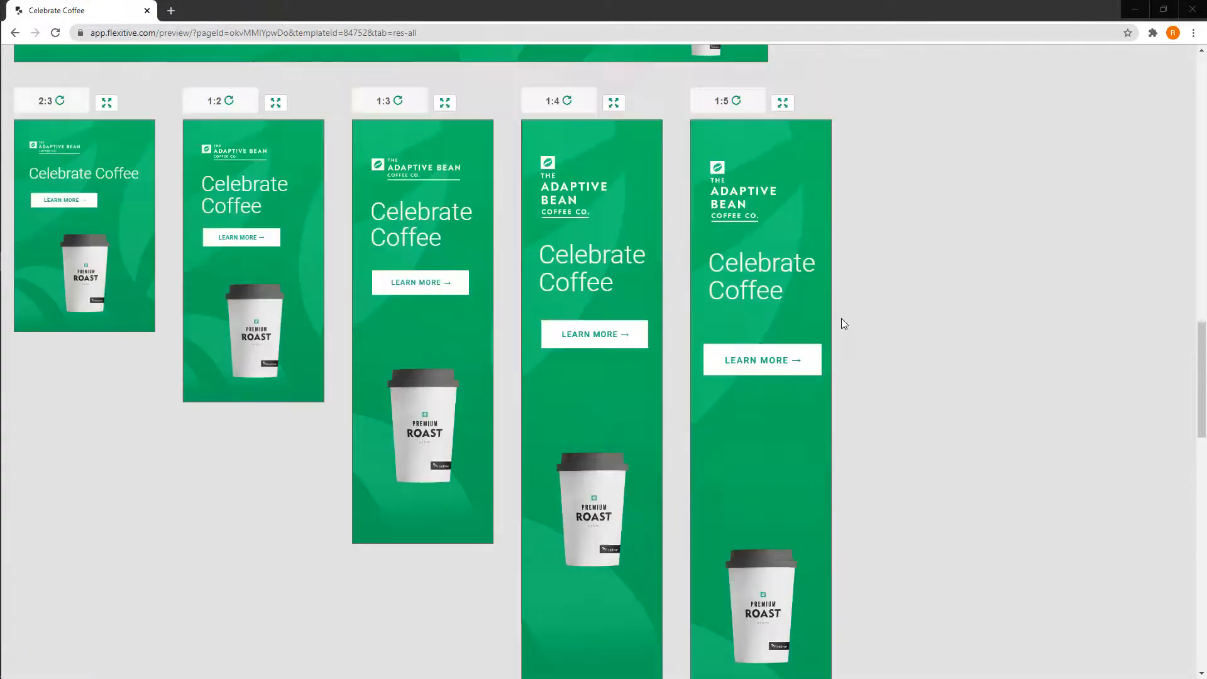
pyautogui.scroll(12, 841, 318)
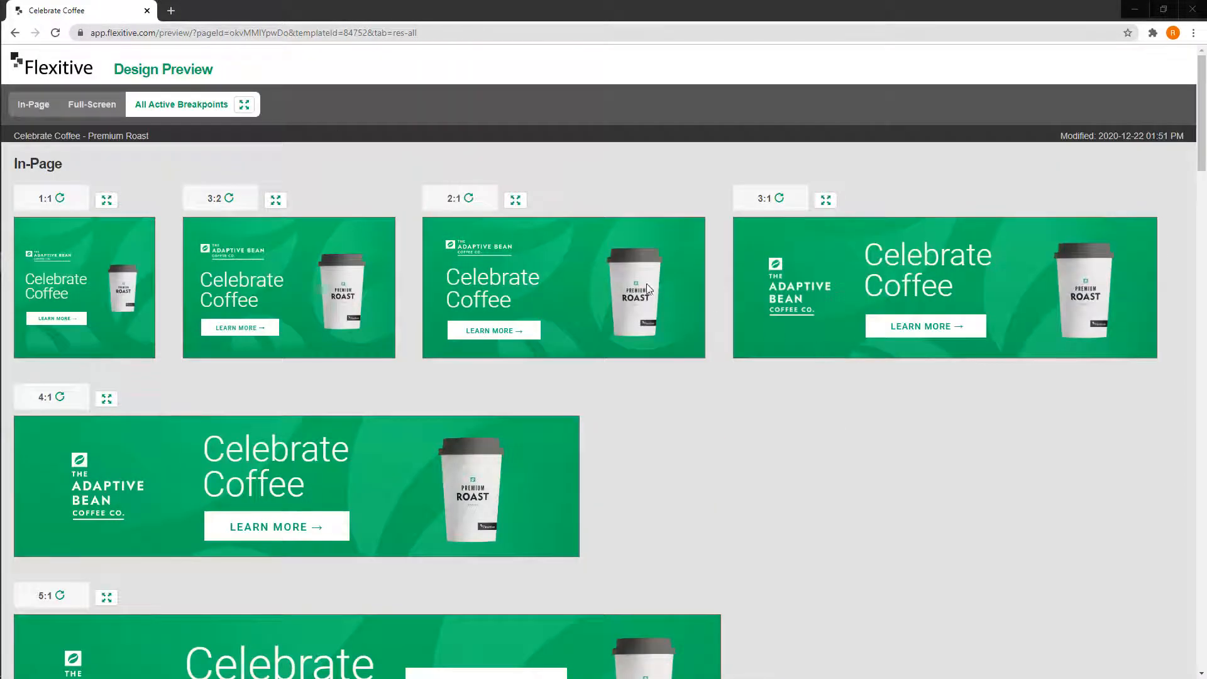
# Open the responsive preview in a separate window, shrink the window slightly to check the layout, and close it
pyautogui.click(245, 105)
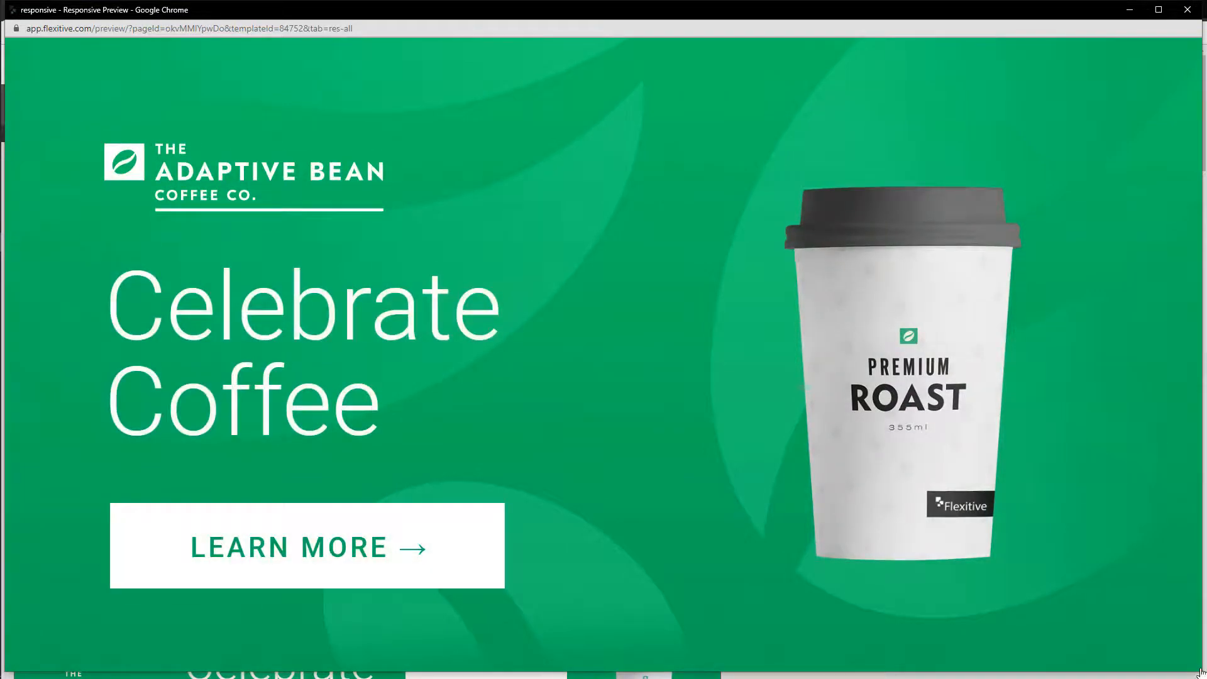
pyautogui.moveTo(1175, 670)
pyautogui.mouseDown()
pyautogui.moveTo(961, 646)
pyautogui.moveTo(496, 655)
pyautogui.moveTo(256, 615)
pyautogui.moveTo(263, 624)
pyautogui.moveTo(270, 534)
pyautogui.moveTo(318, 459)
pyautogui.moveTo(463, 377)
pyautogui.moveTo(679, 343)
pyautogui.moveTo(1130, 367)
pyautogui.moveTo(1104, 560)
pyautogui.moveTo(1170, 648)
pyautogui.mouseUp()
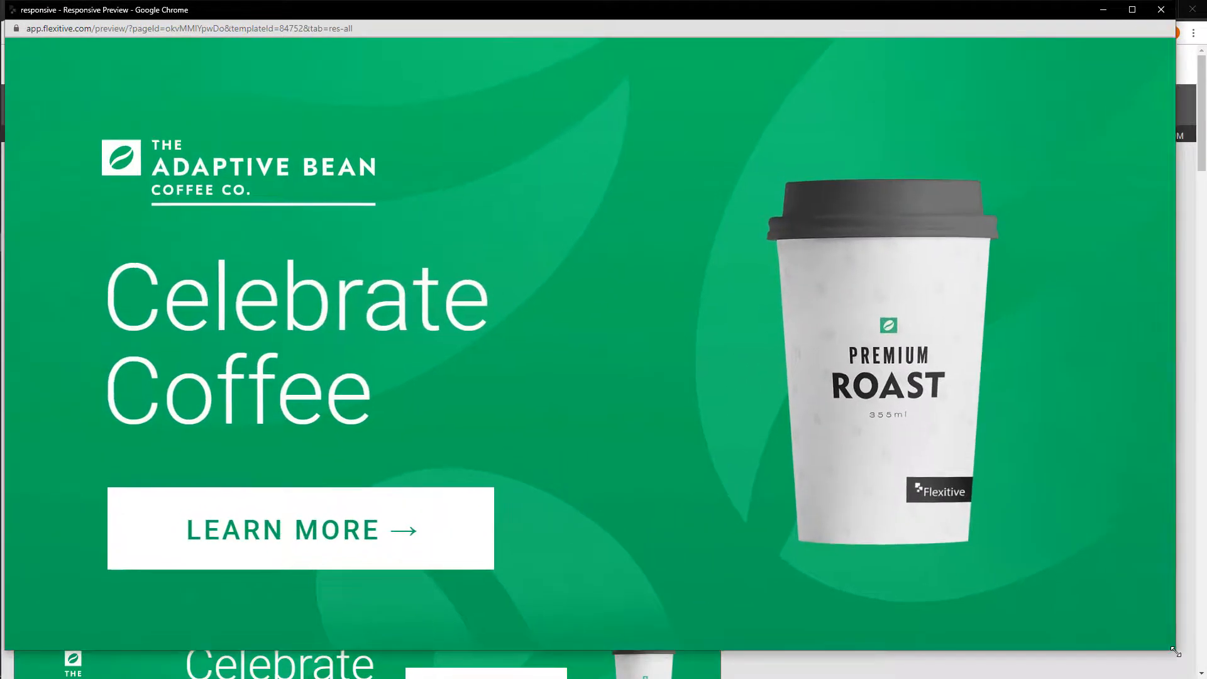
pyautogui.click(1155, 9)
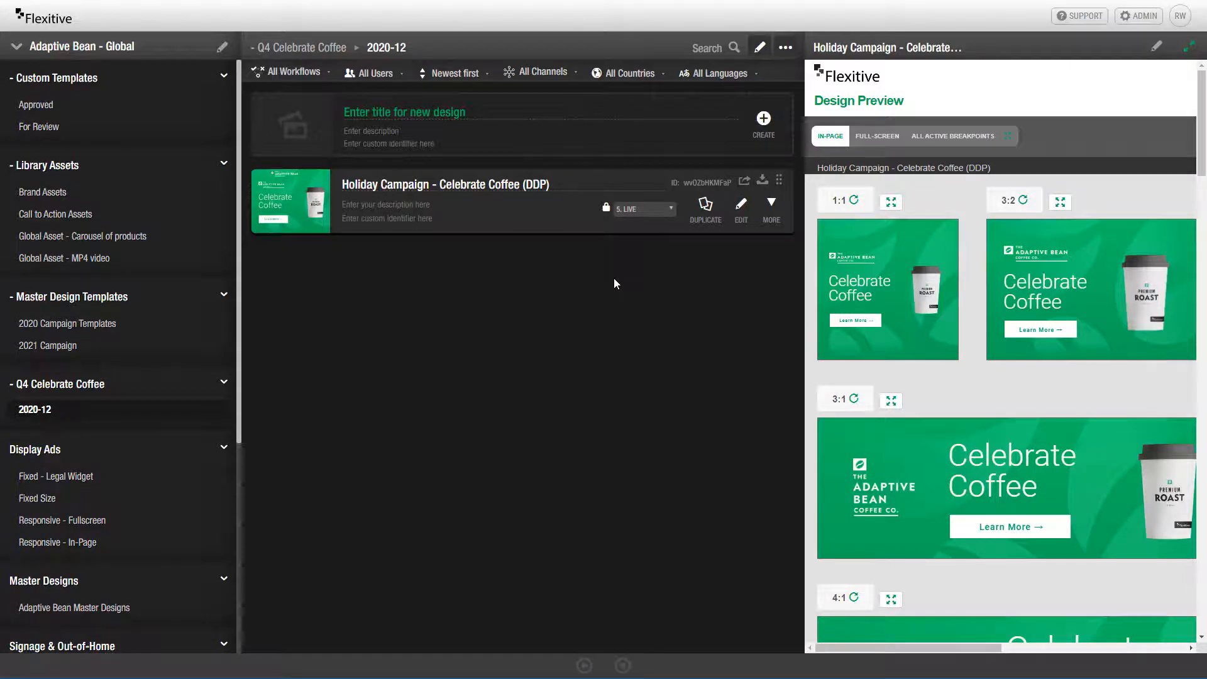
# Create a design titled Celebrate Coffee with description Premium Roast and custom identifier ABCC_01-EN-CAN in the 2020-12 folder
pyautogui.click(488, 115)
pyautogui.write('C')
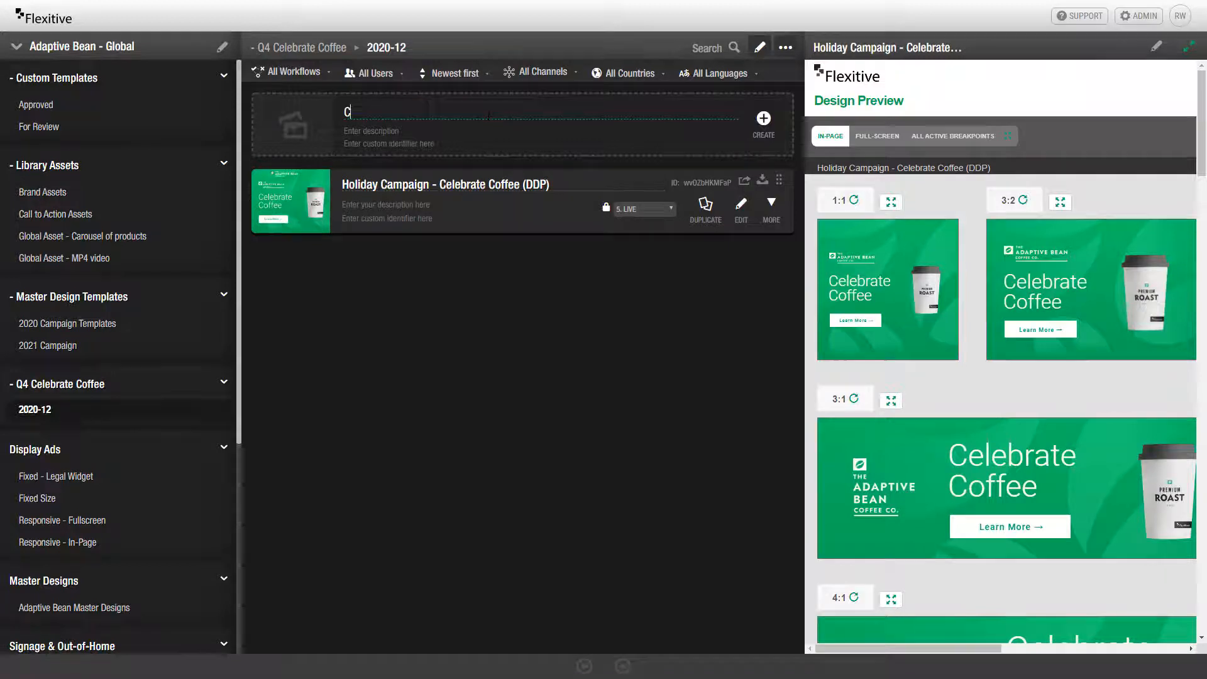
pyautogui.write('elebrate Cof')
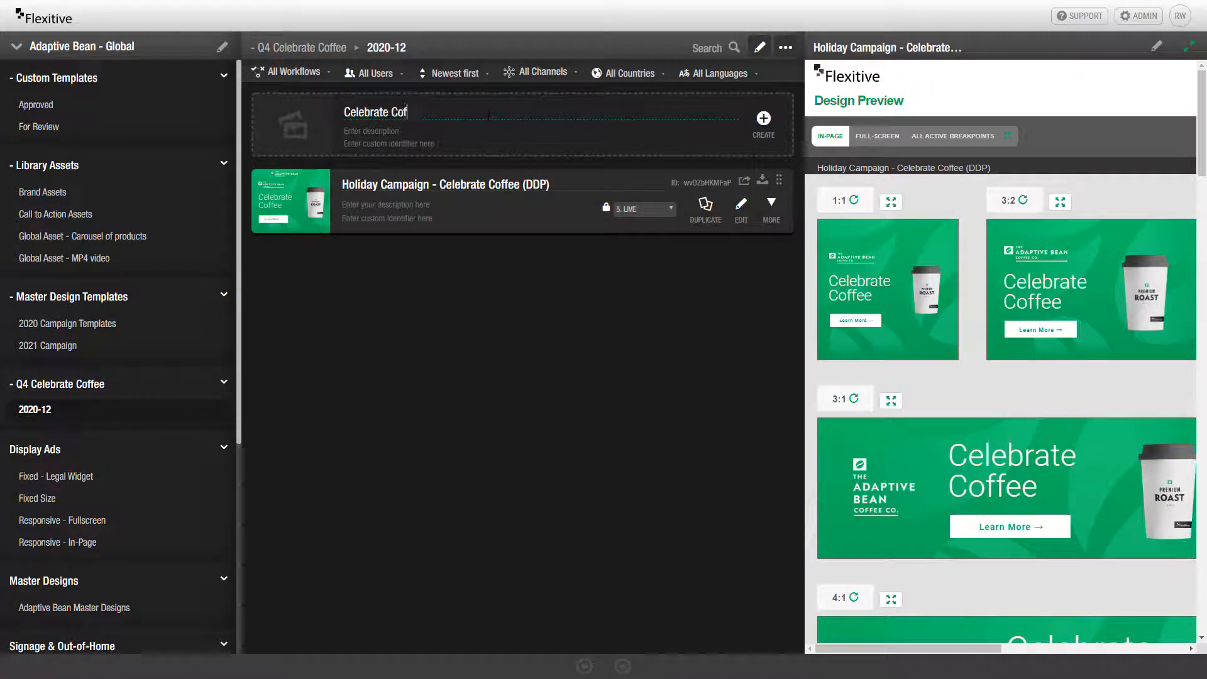
pyautogui.write('fee')
pyautogui.click(371, 130)
pyautogui.write('Premiu')
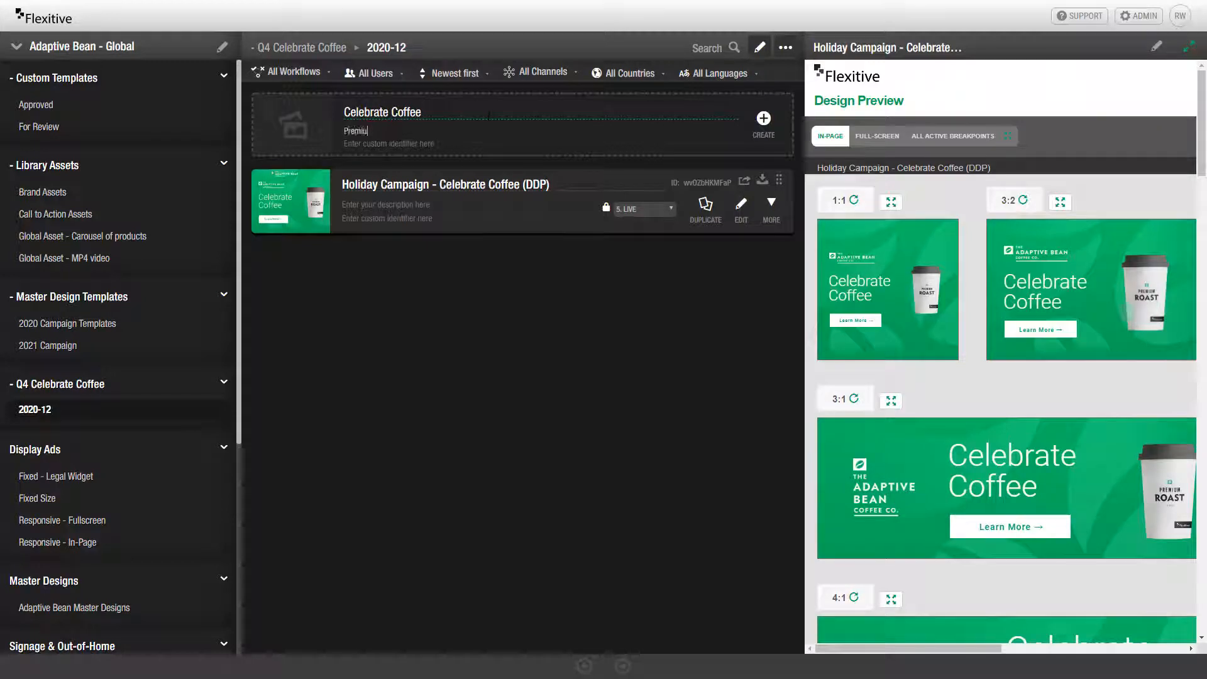
pyautogui.write('m Roes')
pyautogui.write('AB')
pyautogui.write('CC_01')
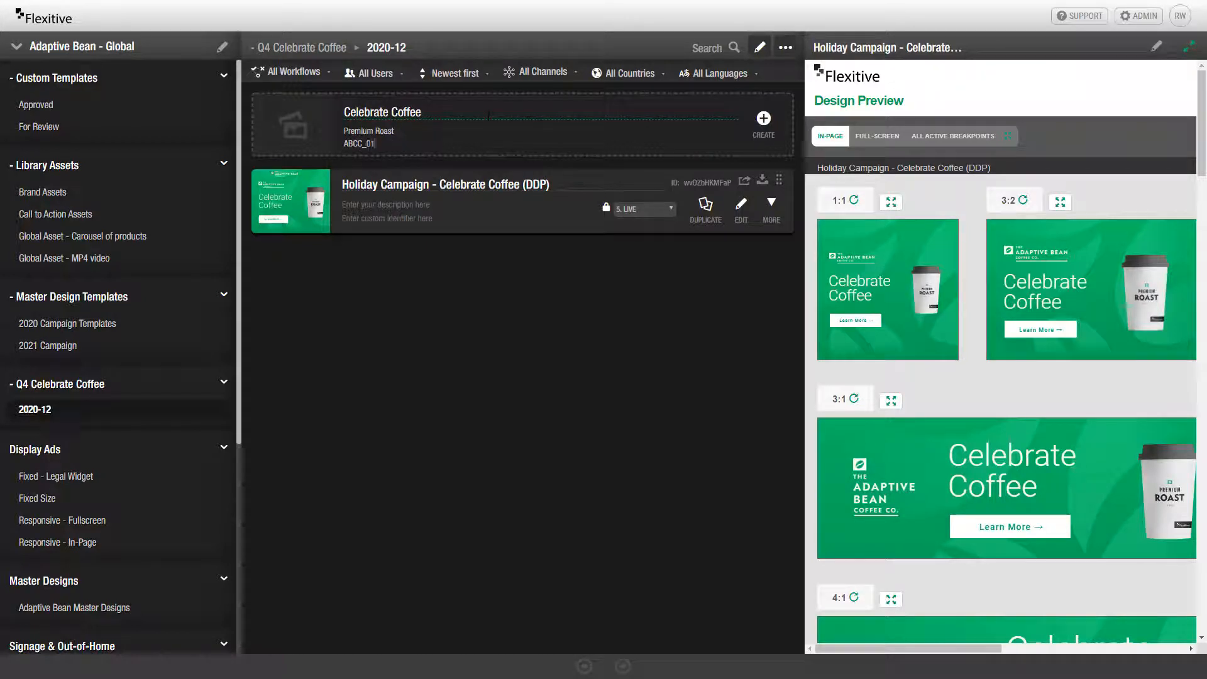
pyautogui.write('-EN-CAN')
pyautogui.click(762, 120)
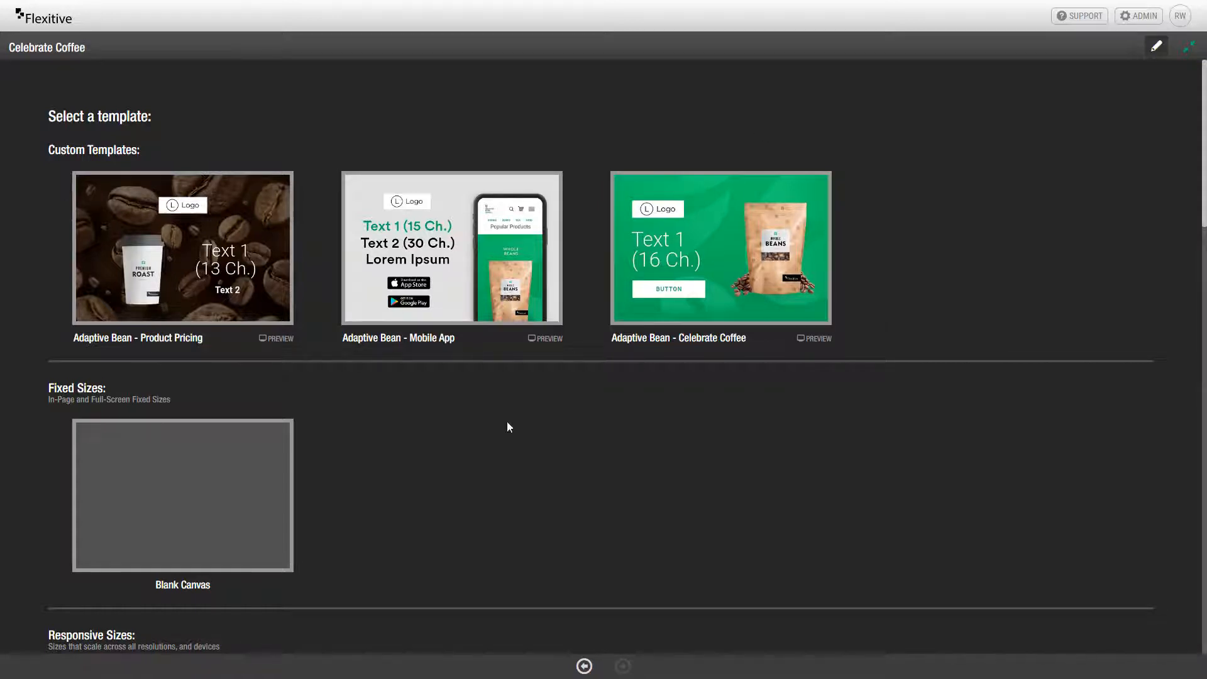
# Browse the available templates and choose the Adaptive Bean - Celebrate Coffee custom template
pyautogui.scroll(-2, 378, 434)
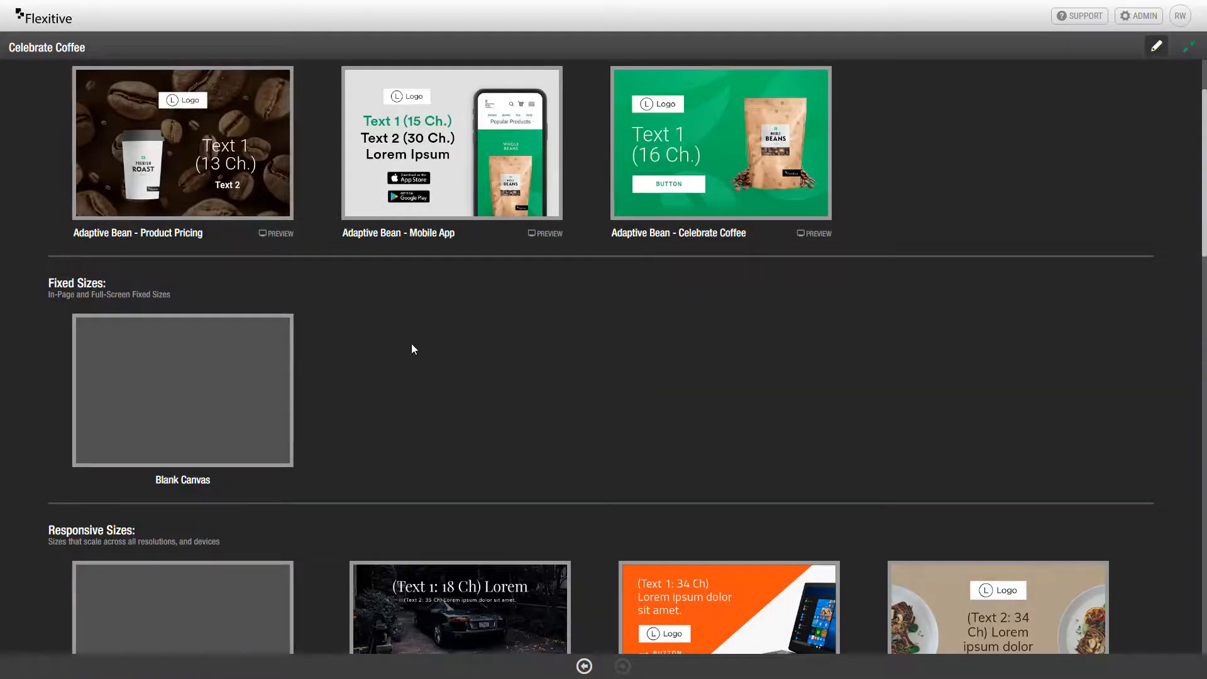
pyautogui.scroll(-6, 340, 440)
pyautogui.scroll(-20, 226, 375)
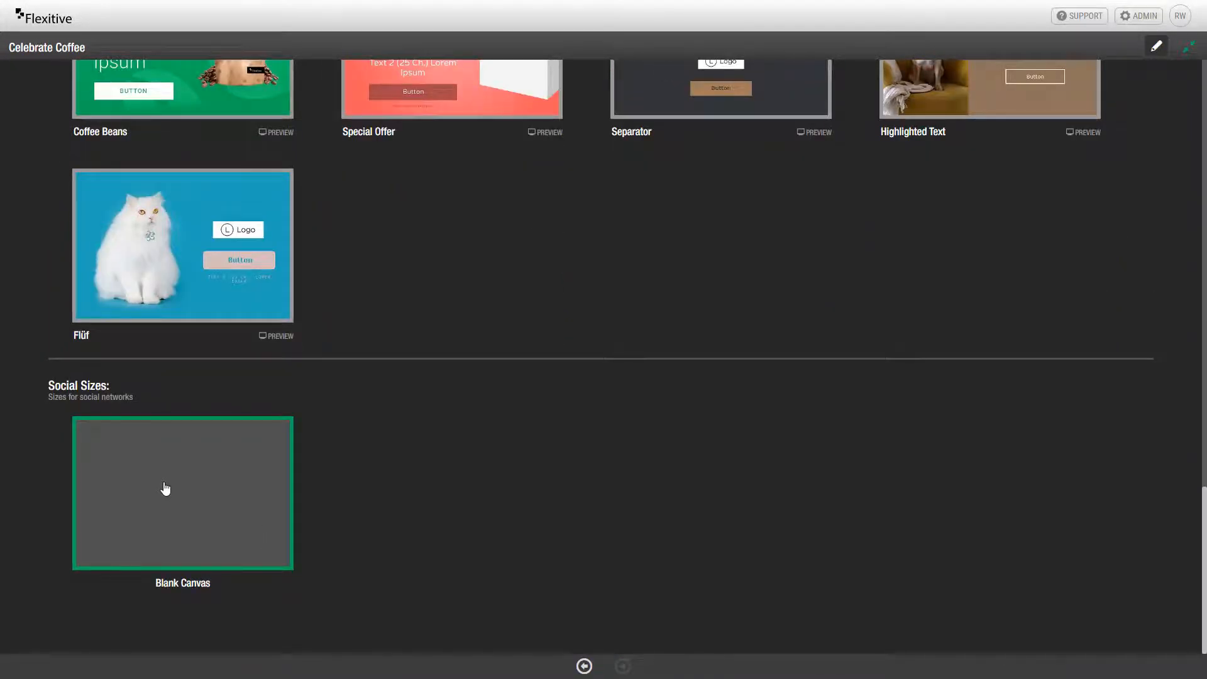
pyautogui.scroll(3, 307, 477)
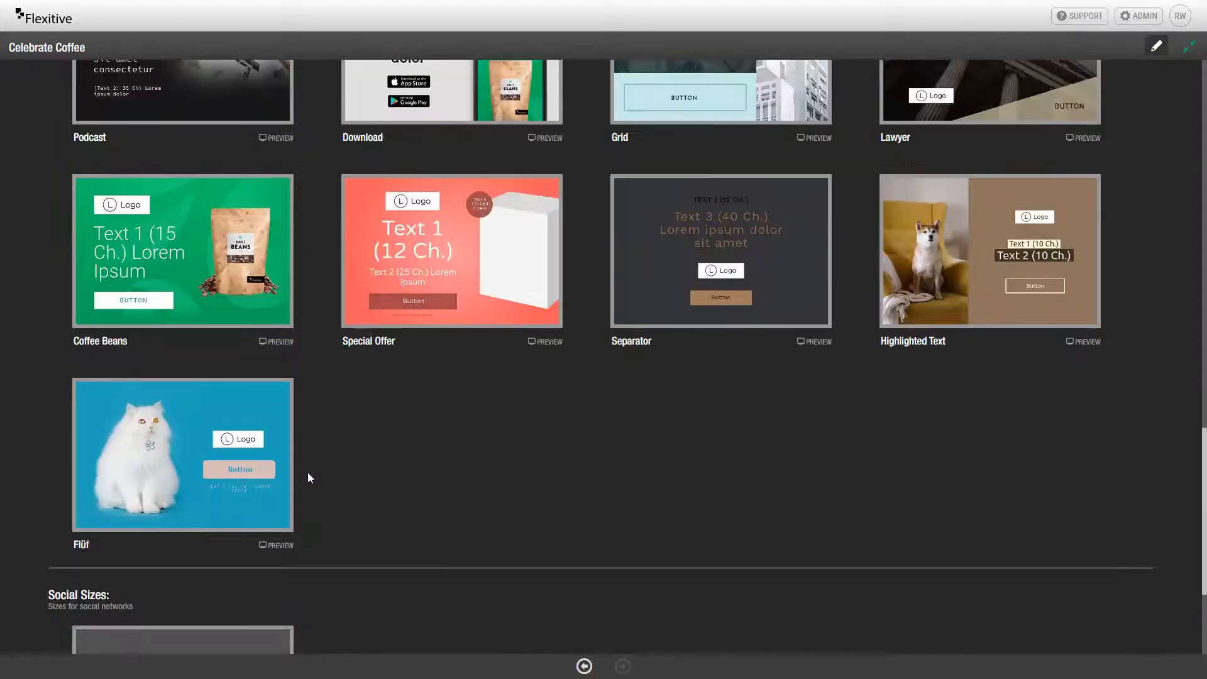
pyautogui.scroll(2, 308, 477)
pyautogui.scroll(2, 324, 475)
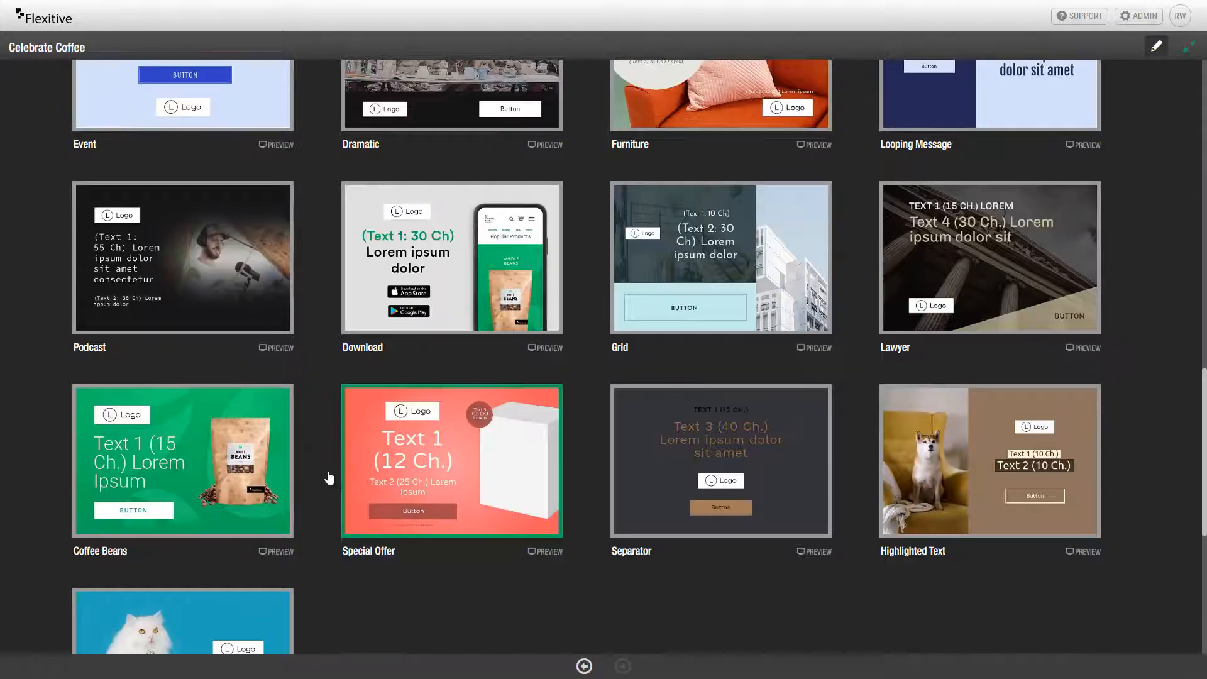
pyautogui.scroll(15, 328, 477)
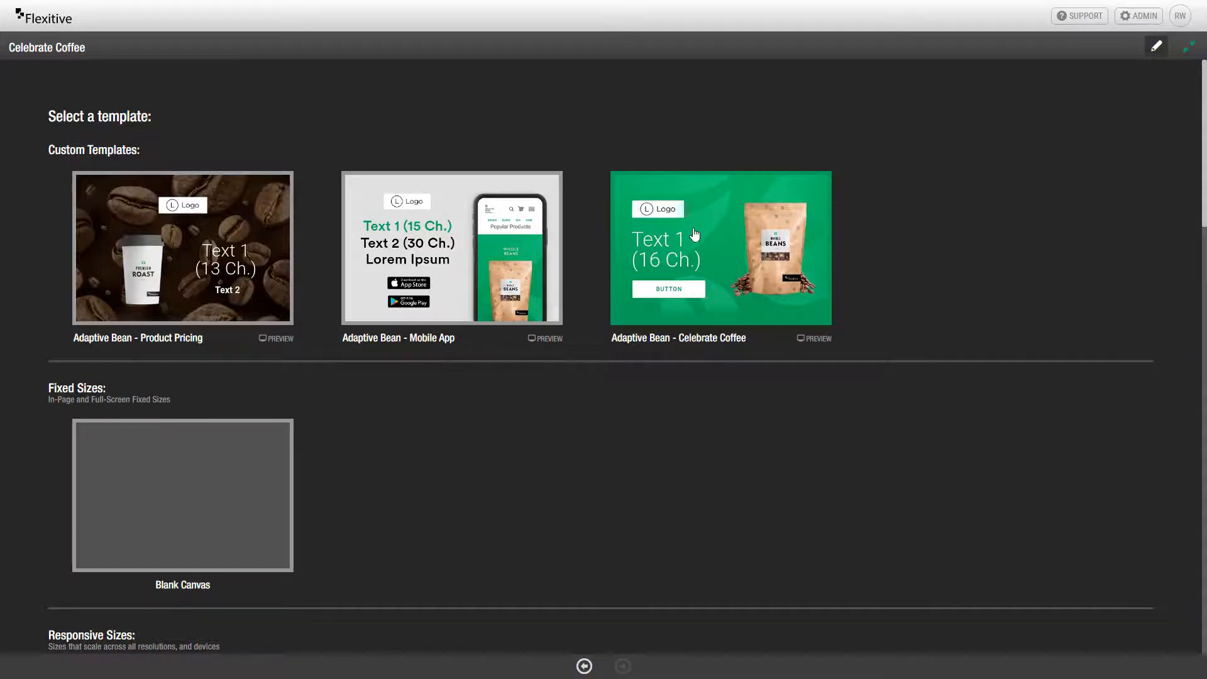
pyautogui.click(717, 260)
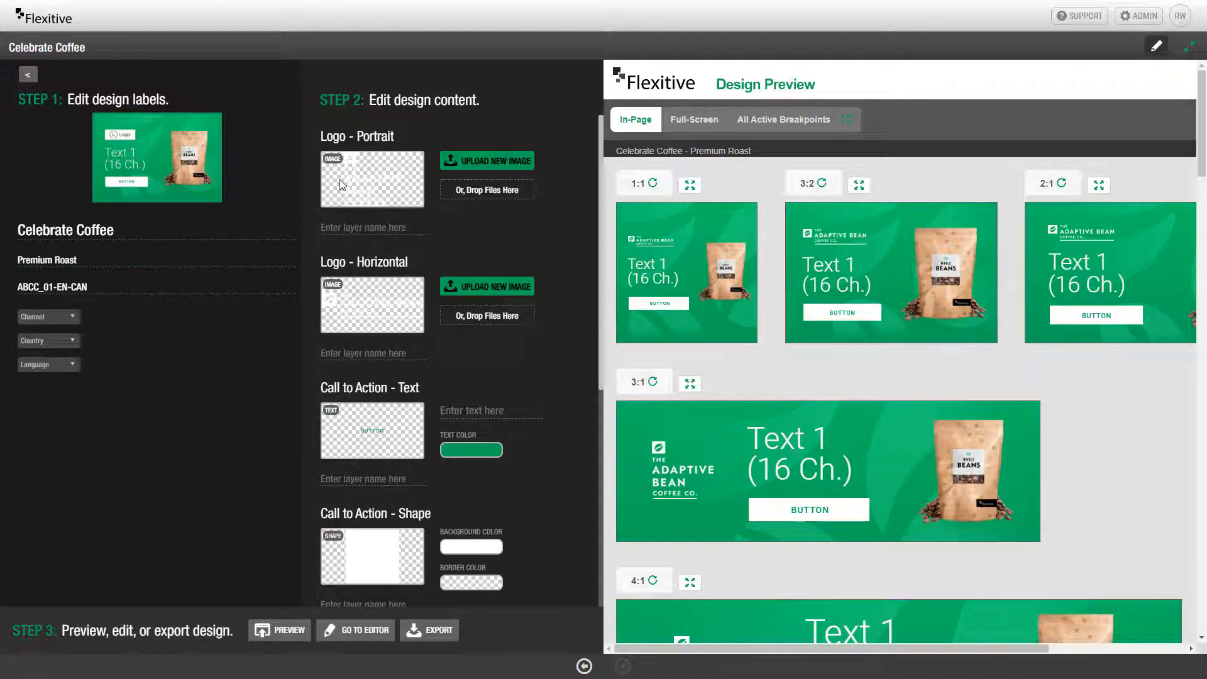
# Label the design with channel Display (DIS), country Canada (CA) and language English (EN)
pyautogui.click(54, 318)
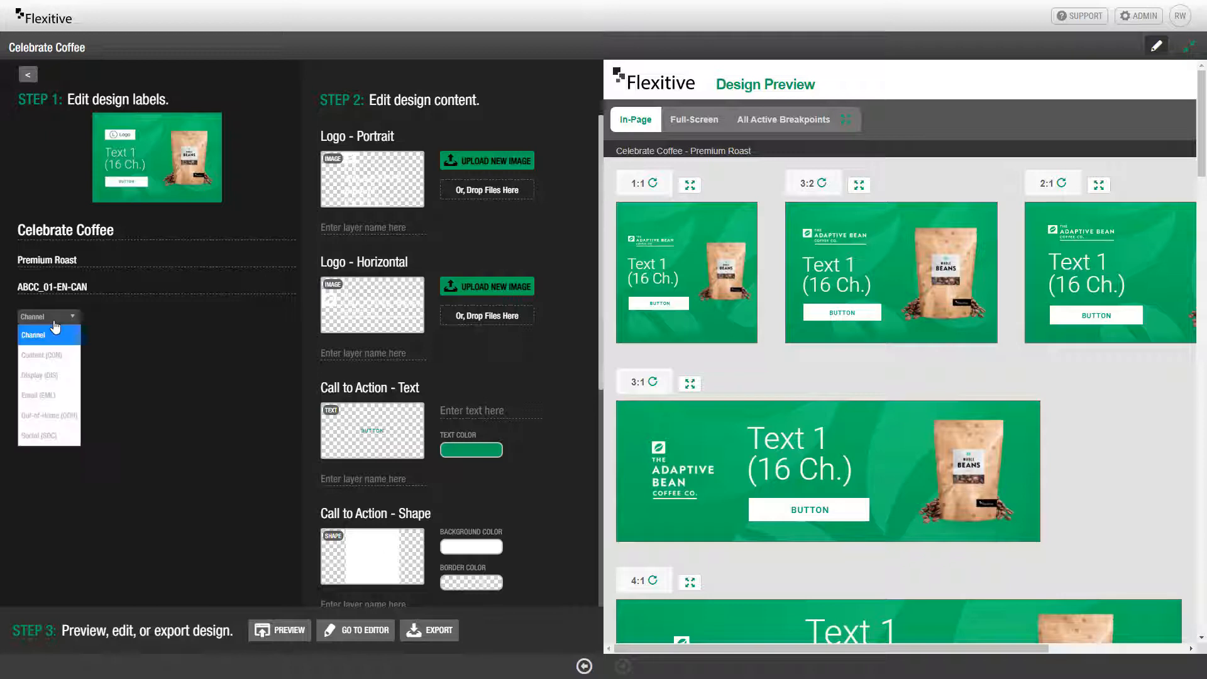
pyautogui.click(58, 375)
pyautogui.click(47, 340)
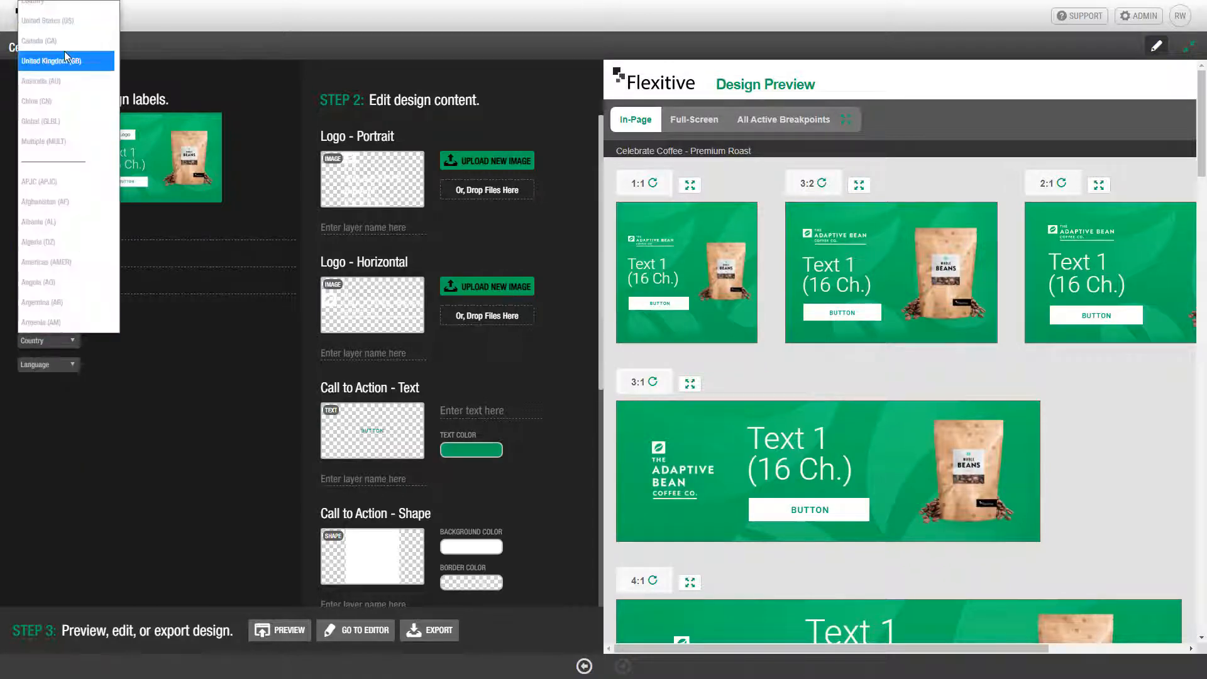
pyautogui.click(66, 41)
pyautogui.click(39, 365)
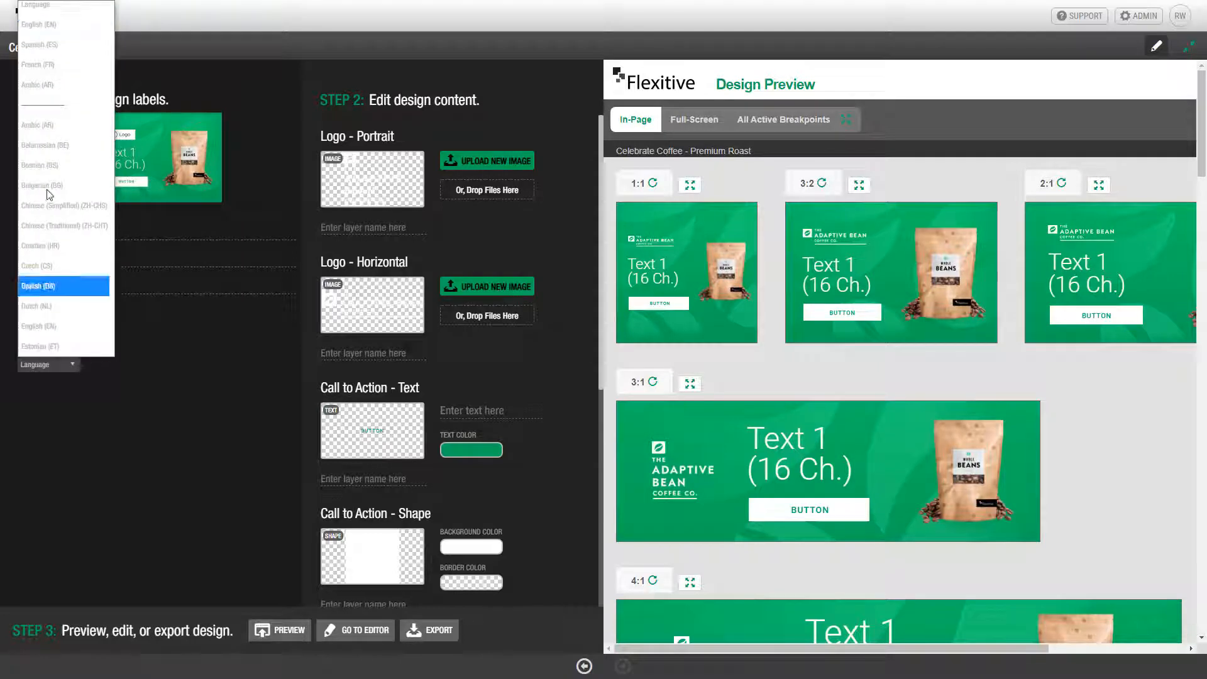
pyautogui.click(55, 26)
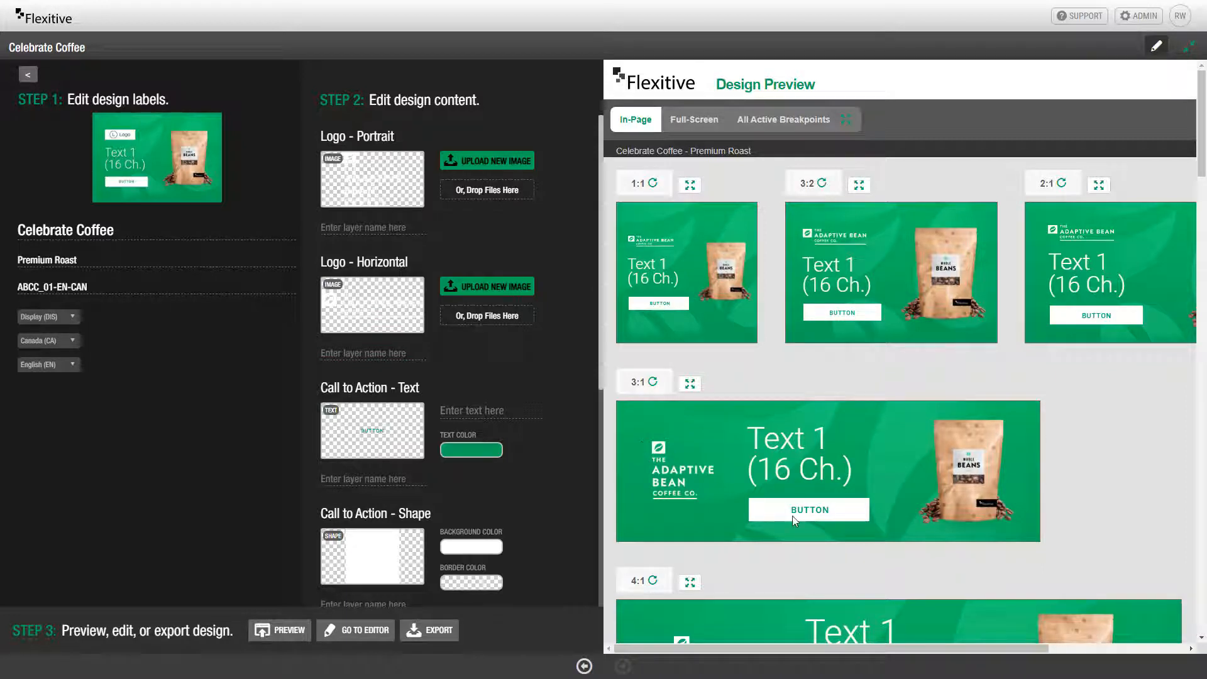
# Set the call-to-action text to LEARN MORE and the Text 1 headline to Celebrate Coffee
pyautogui.click(470, 410)
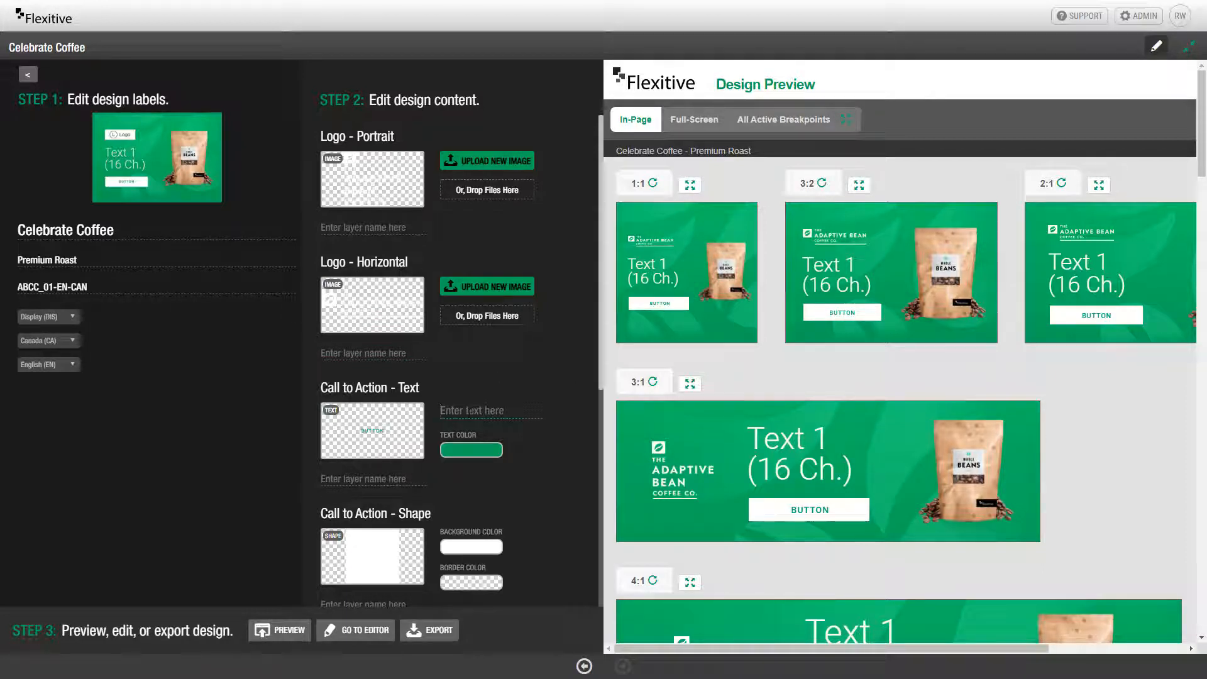
pyautogui.write('LEARN MORE')
pyautogui.scroll(-3, 515, 506)
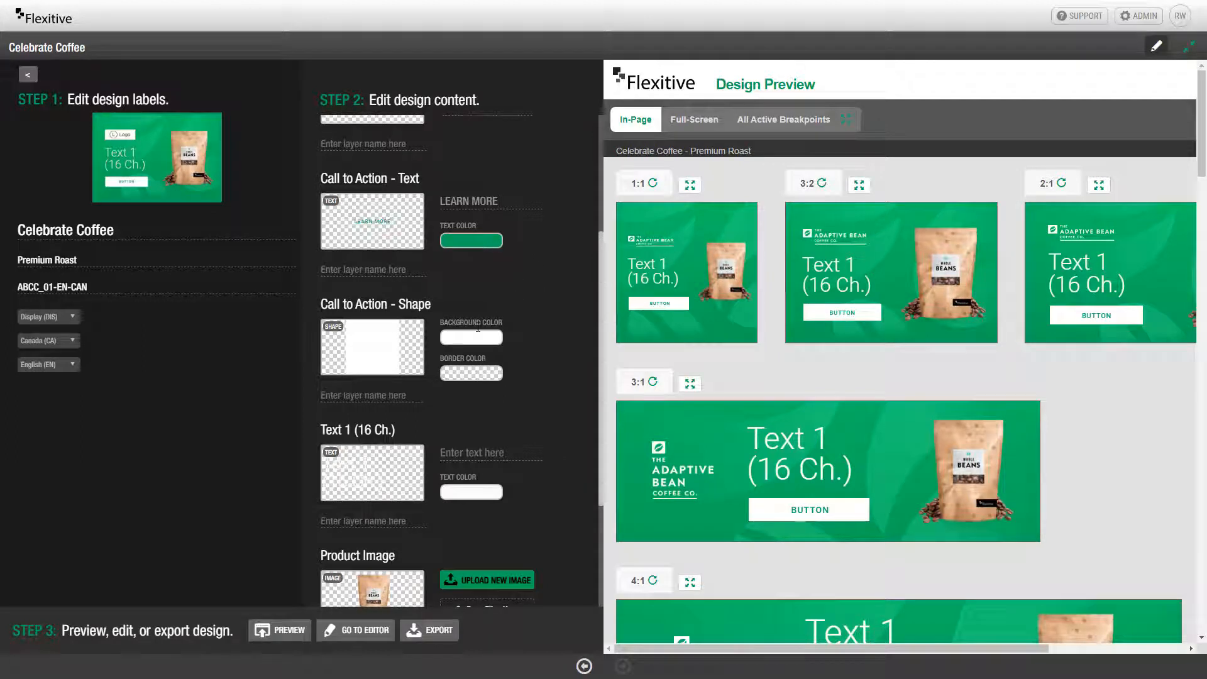
pyautogui.click(469, 455)
pyautogui.write('C')
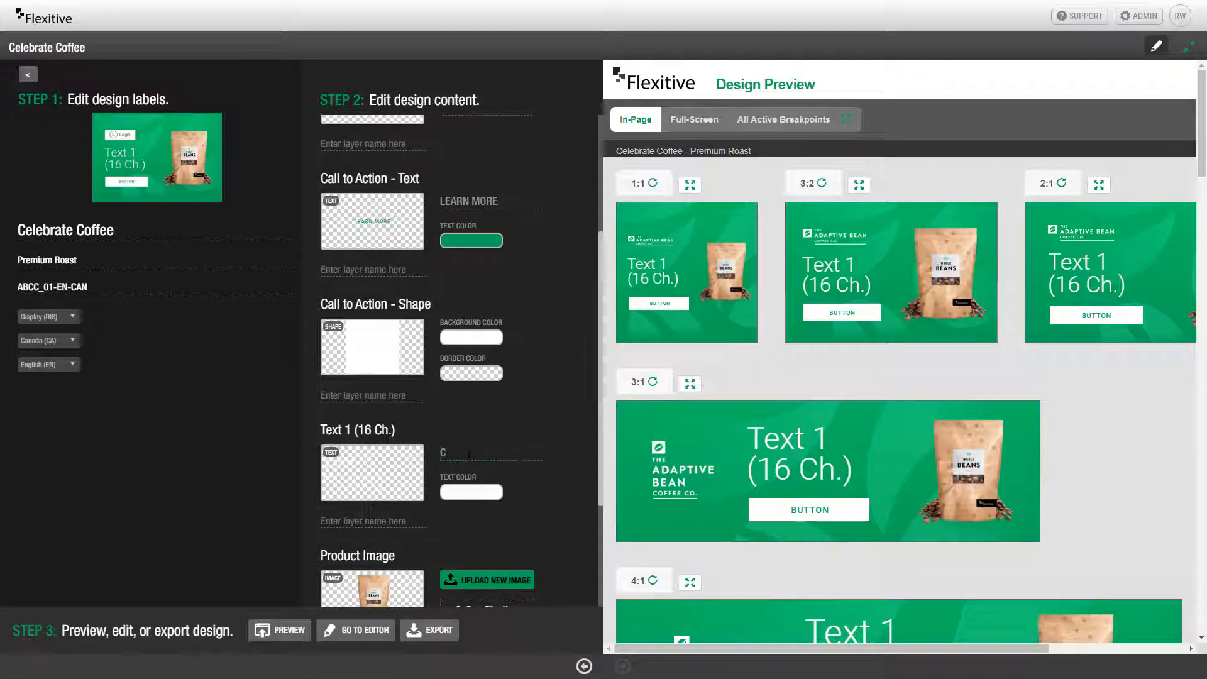
pyautogui.write('elebrat')
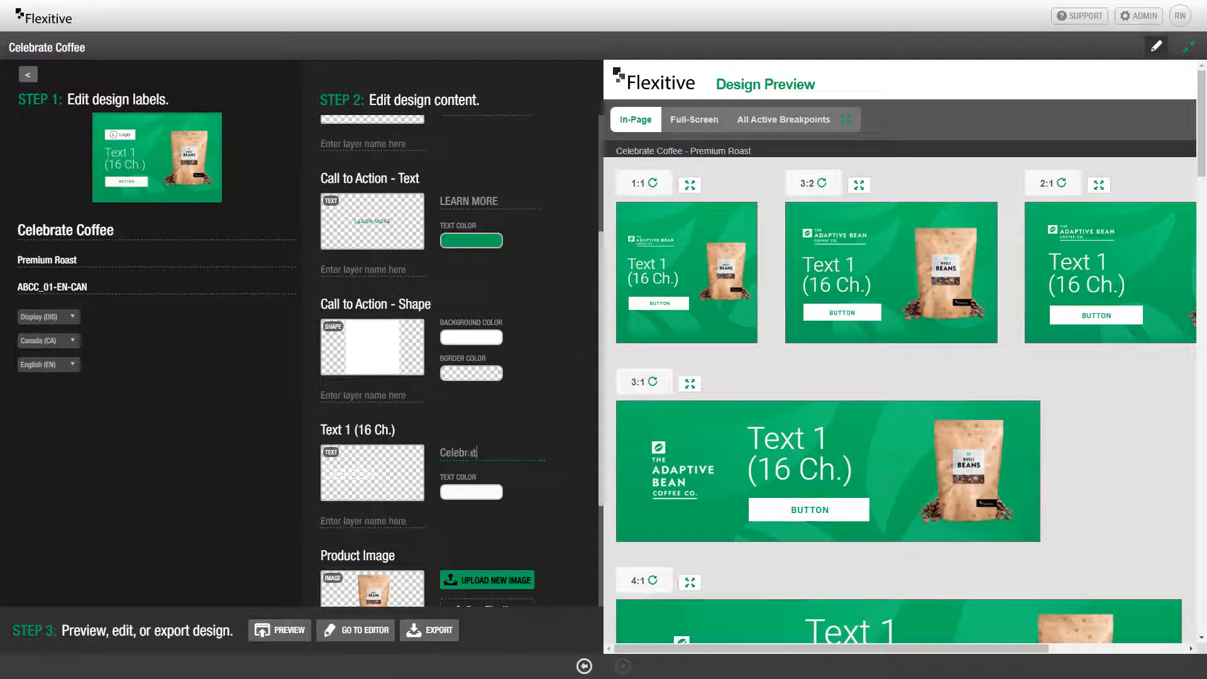
pyautogui.write('e Coffee')
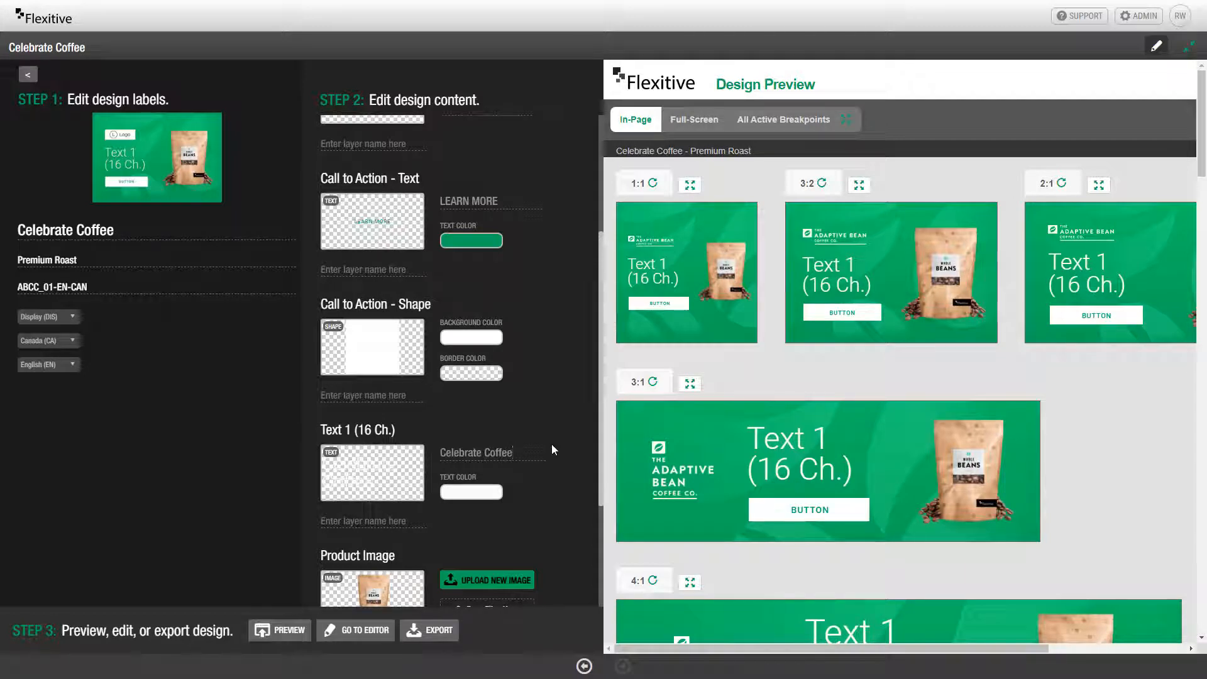
# Replace the product image with The Adaptive Bean - Premium Roast.png and refresh the design preview
pyautogui.scroll(-3, 552, 444)
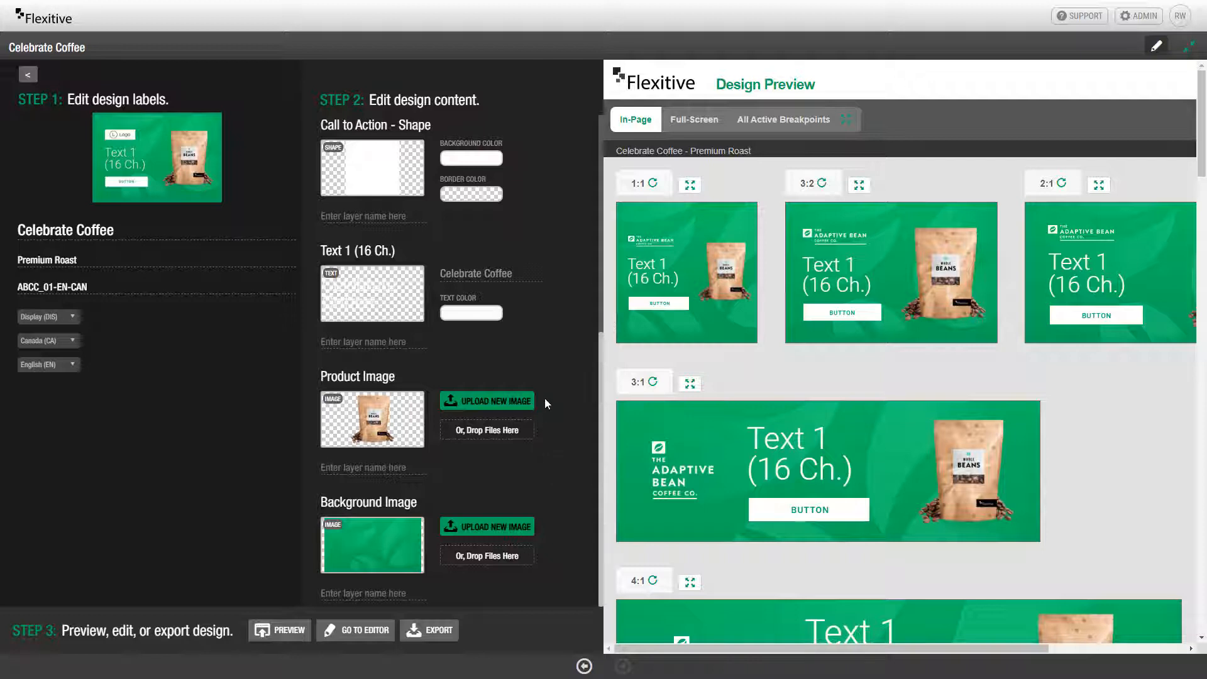
pyautogui.click(489, 402)
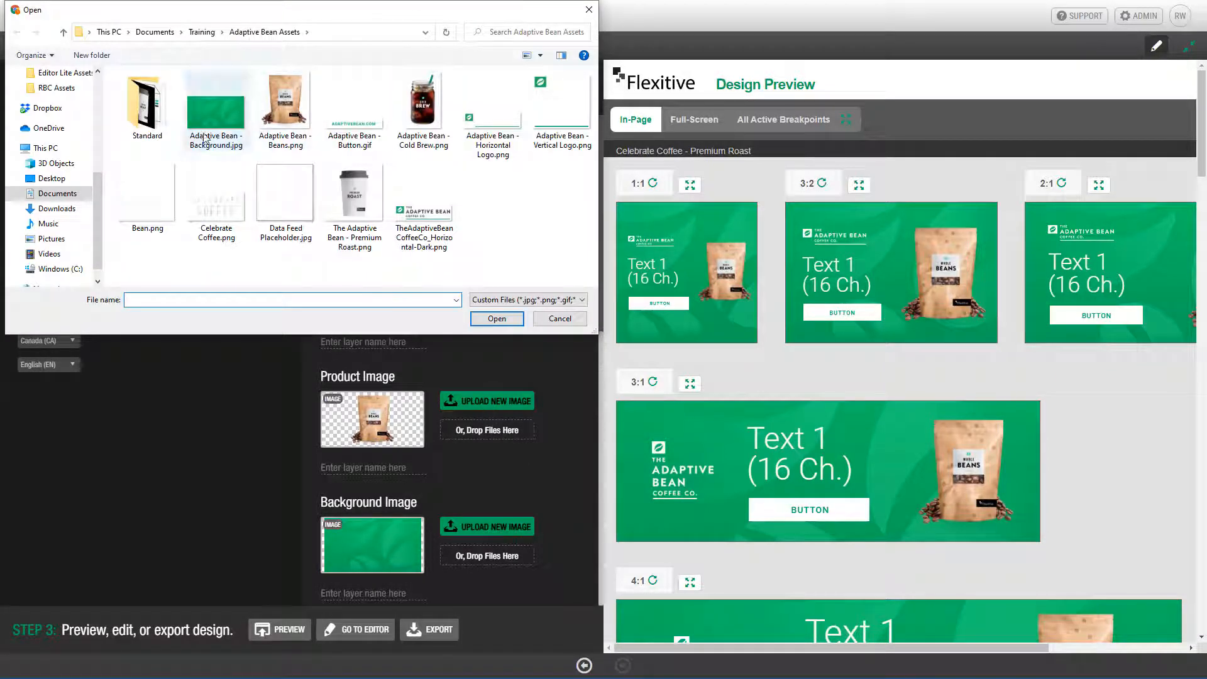
pyautogui.doubleClick(363, 207)
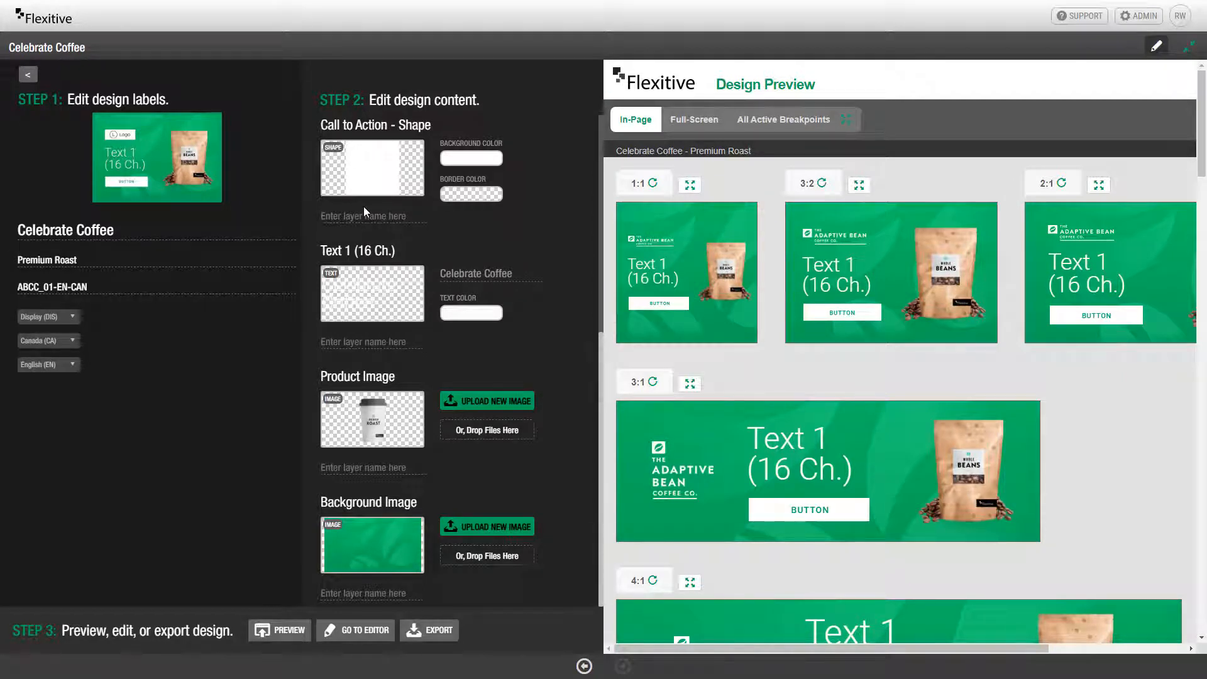
pyautogui.click(280, 634)
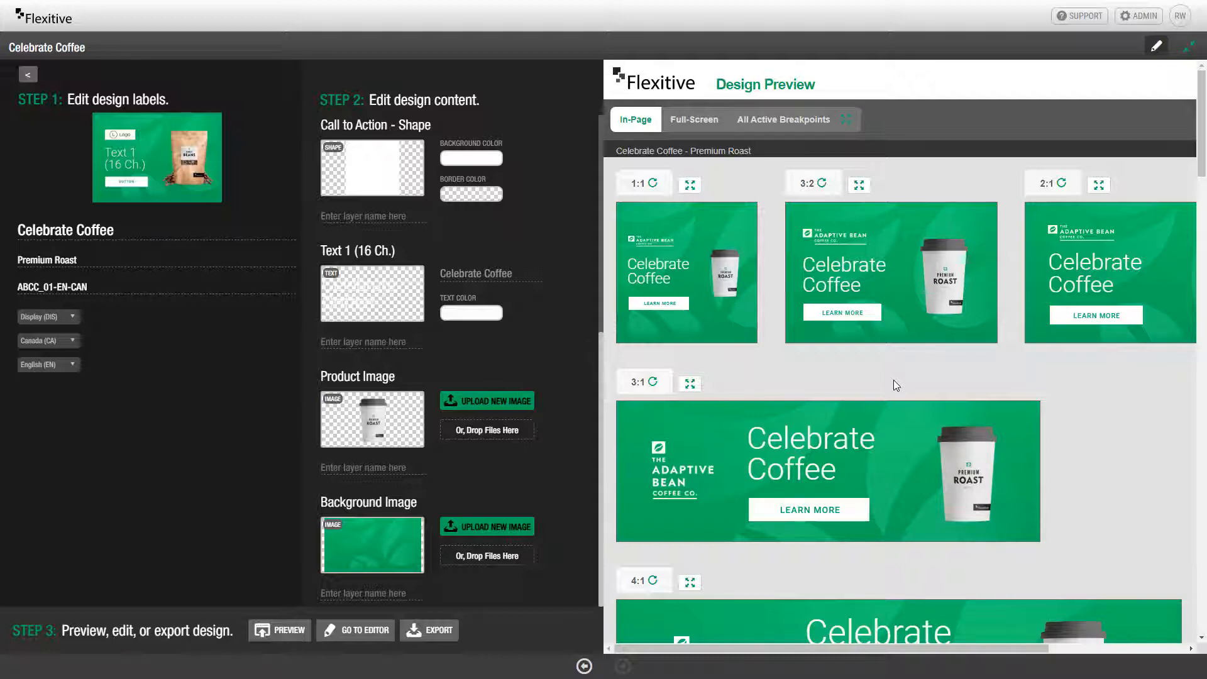
# Open the design in the editor and enable min/max dimensions, with minimum width and minimum height of 250 px
pyautogui.click(373, 638)
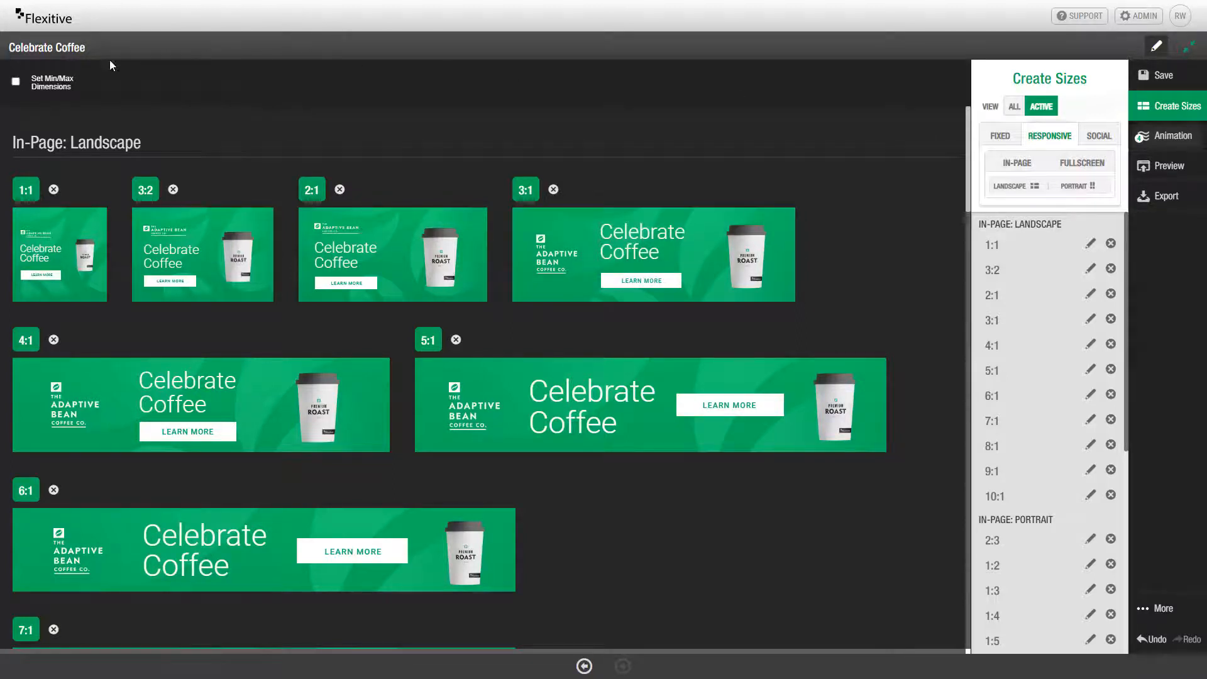
pyautogui.click(16, 82)
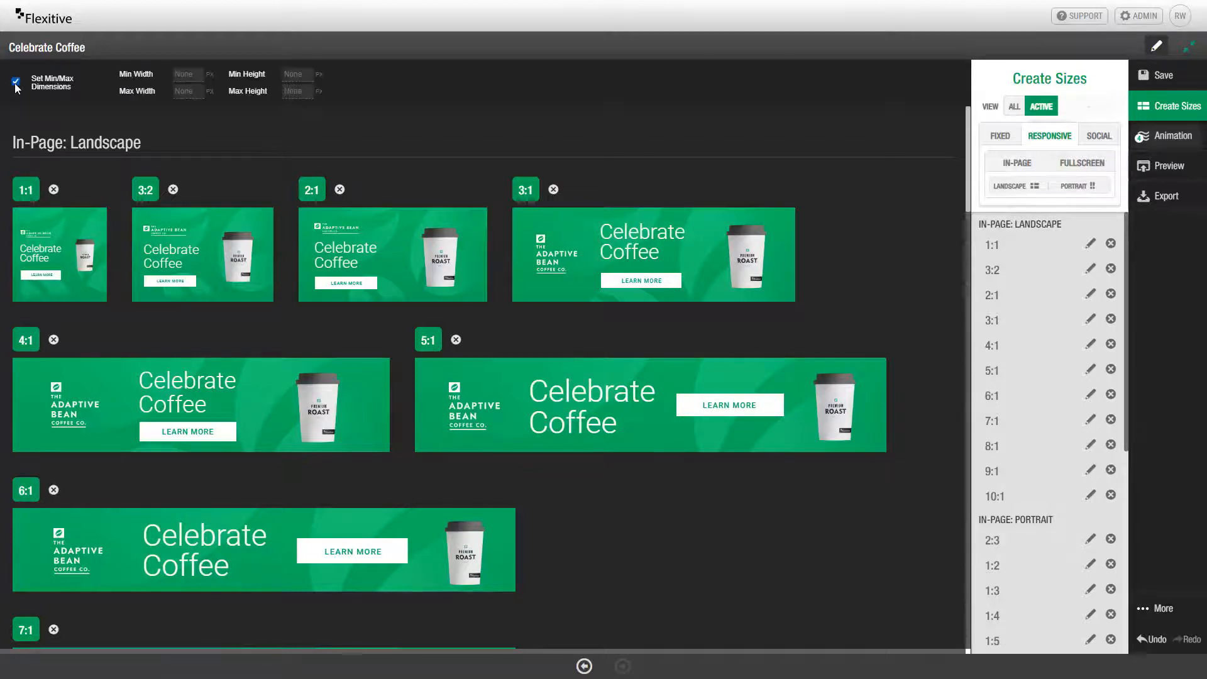
pyautogui.click(183, 74)
pyautogui.write('250250')
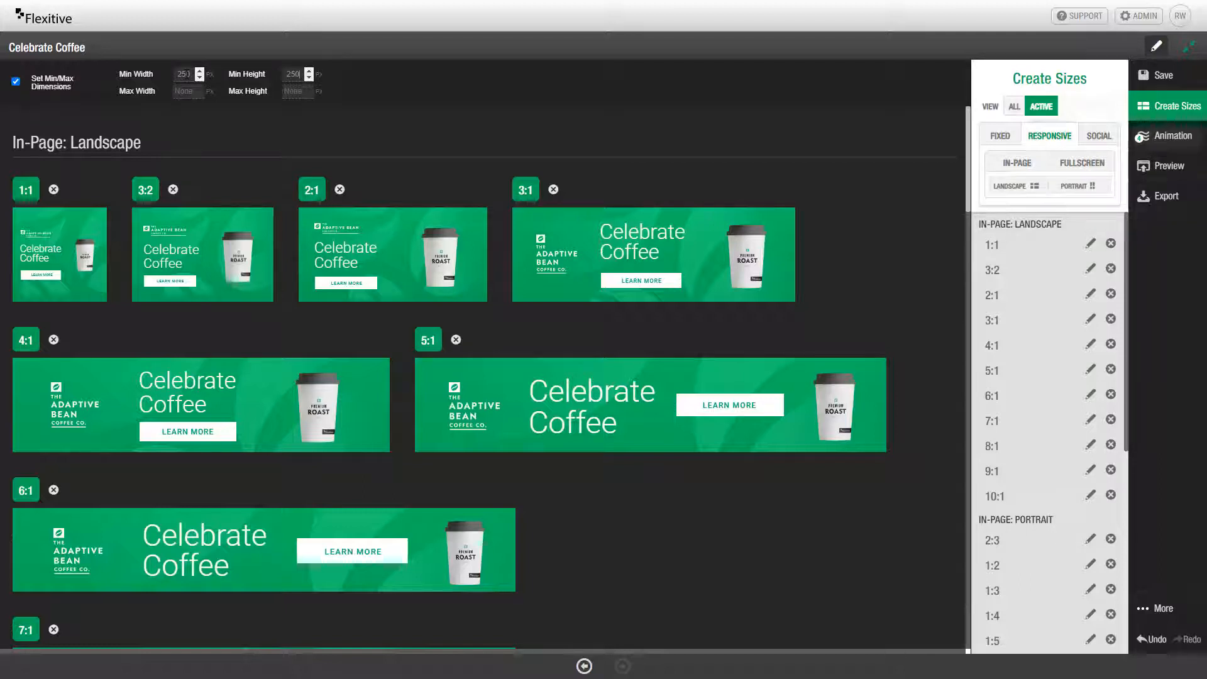
pyautogui.press('Tab')
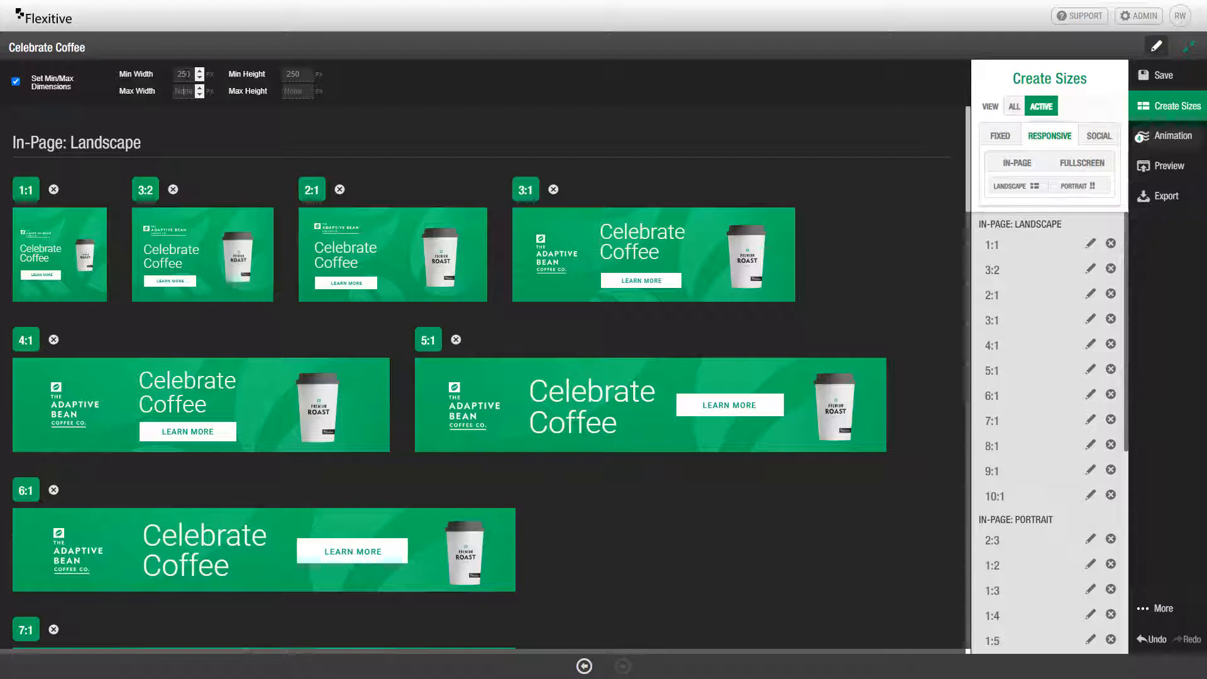
# Set the design's maximum width to 1300 px and maximum height to 750 px
pyautogui.write('1300')
pyautogui.press('Tab')
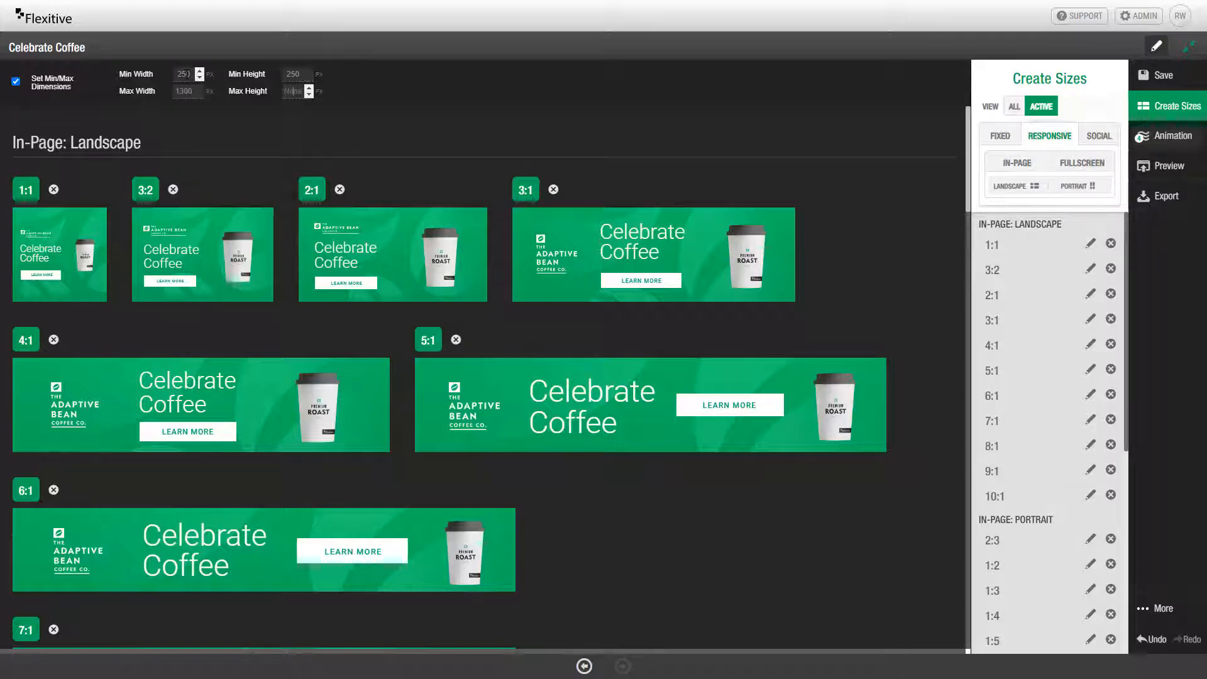
pyautogui.write('750')
pyautogui.click(435, 147)
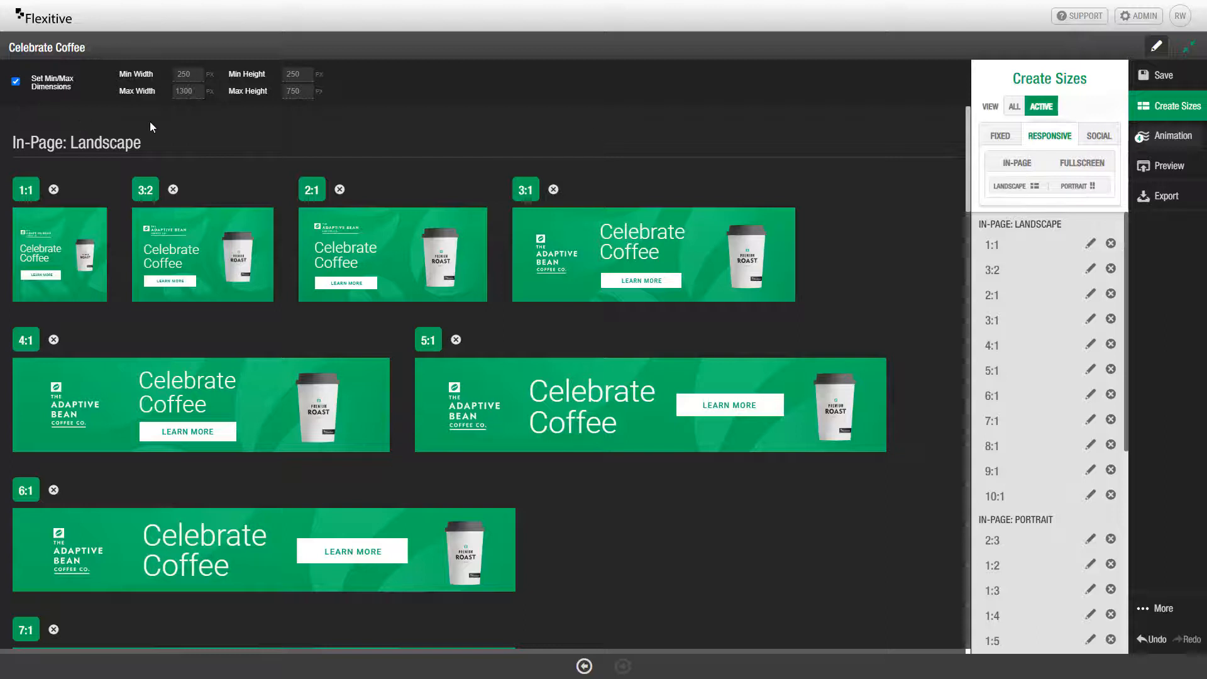
# Review the minimum and maximum dimensions listed for the responsive sizes in the preview and export settings
pyautogui.click(1147, 176)
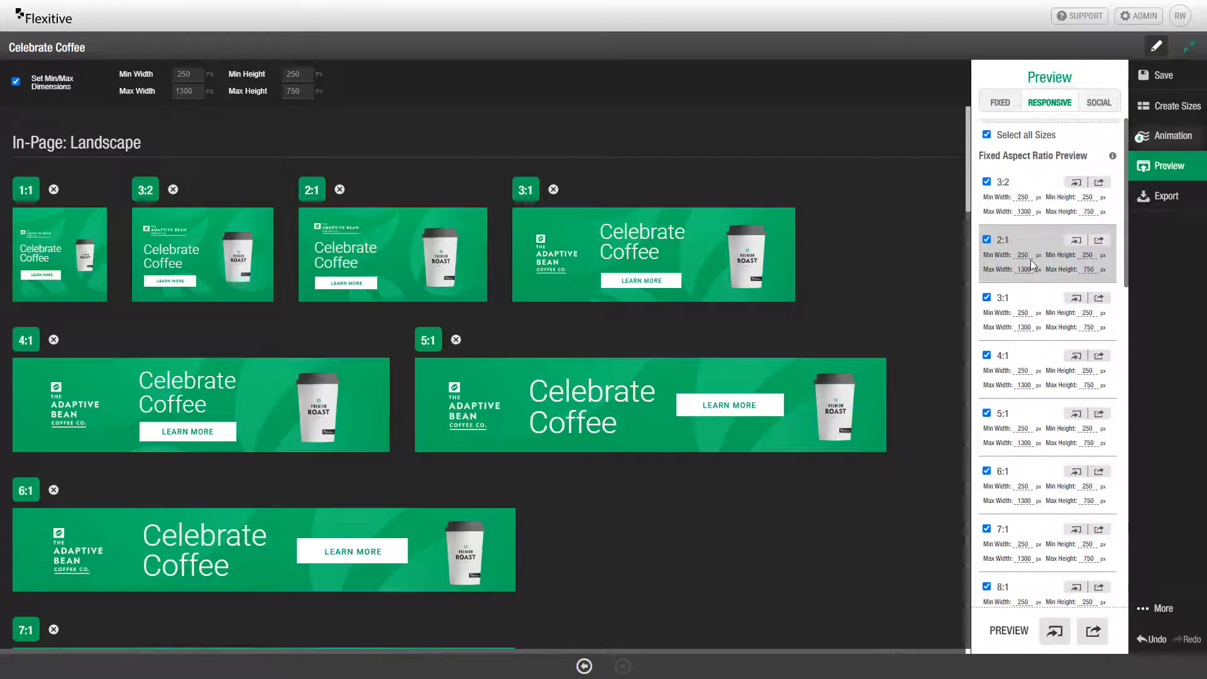
pyautogui.scroll(-7, 1031, 259)
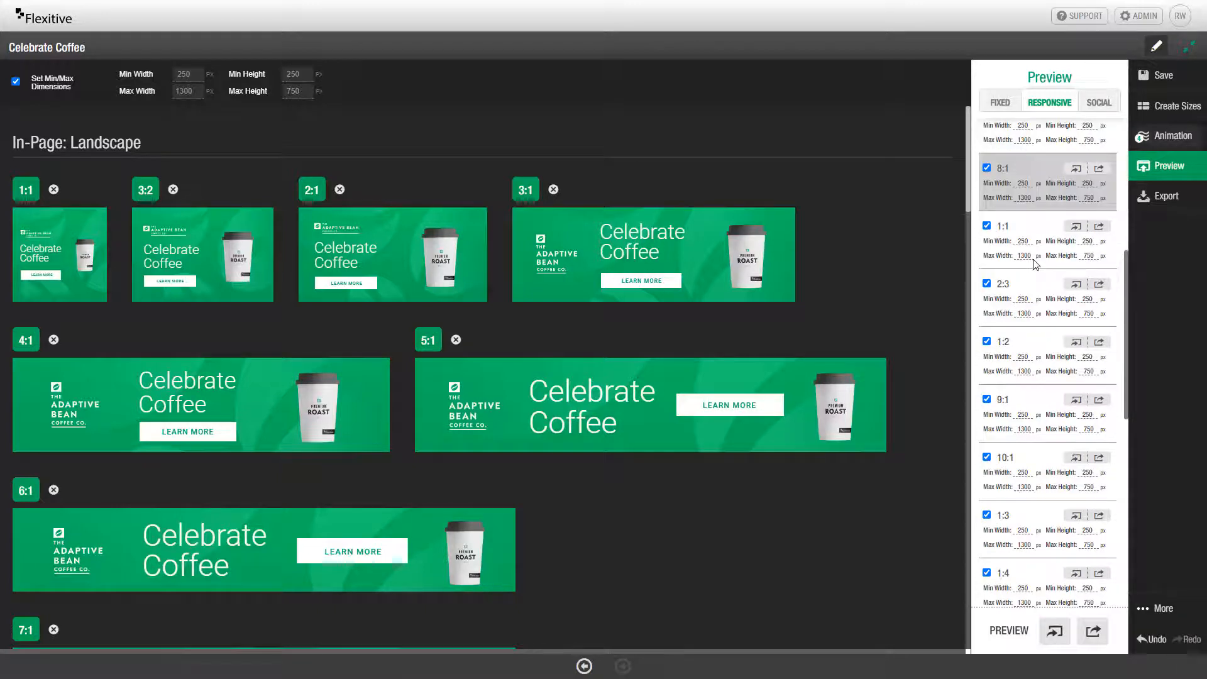
pyautogui.scroll(-10, 1034, 262)
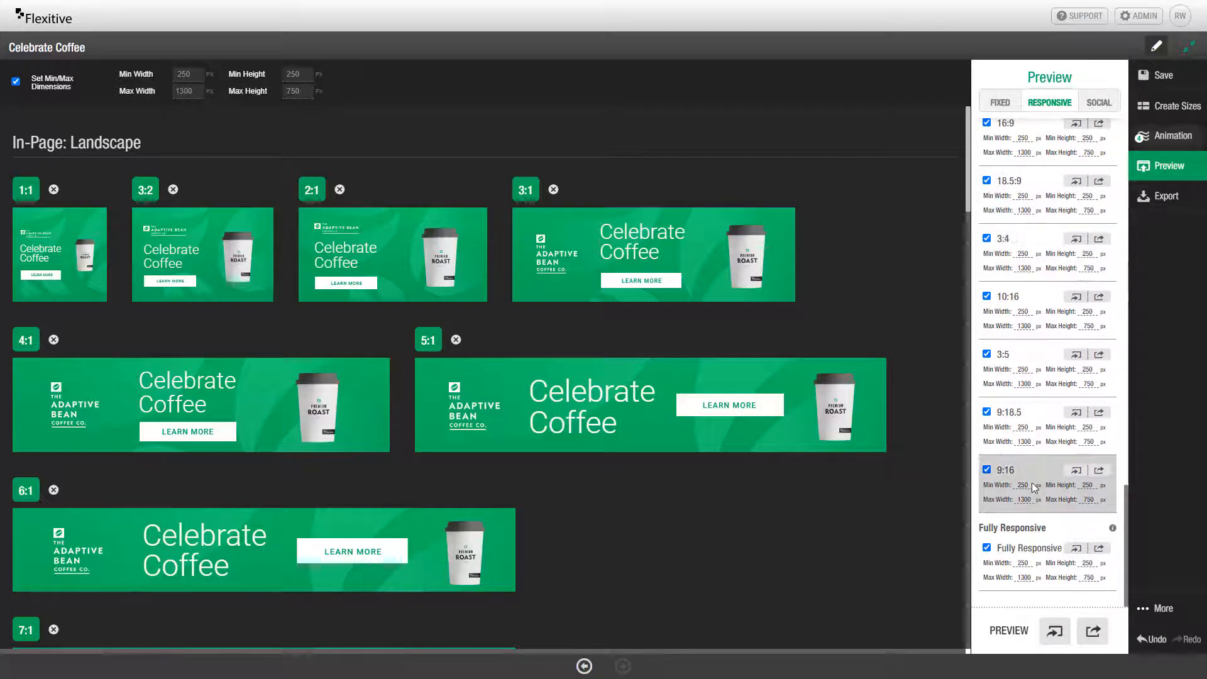
pyautogui.click(1167, 197)
pyautogui.scroll(-5, 1026, 333)
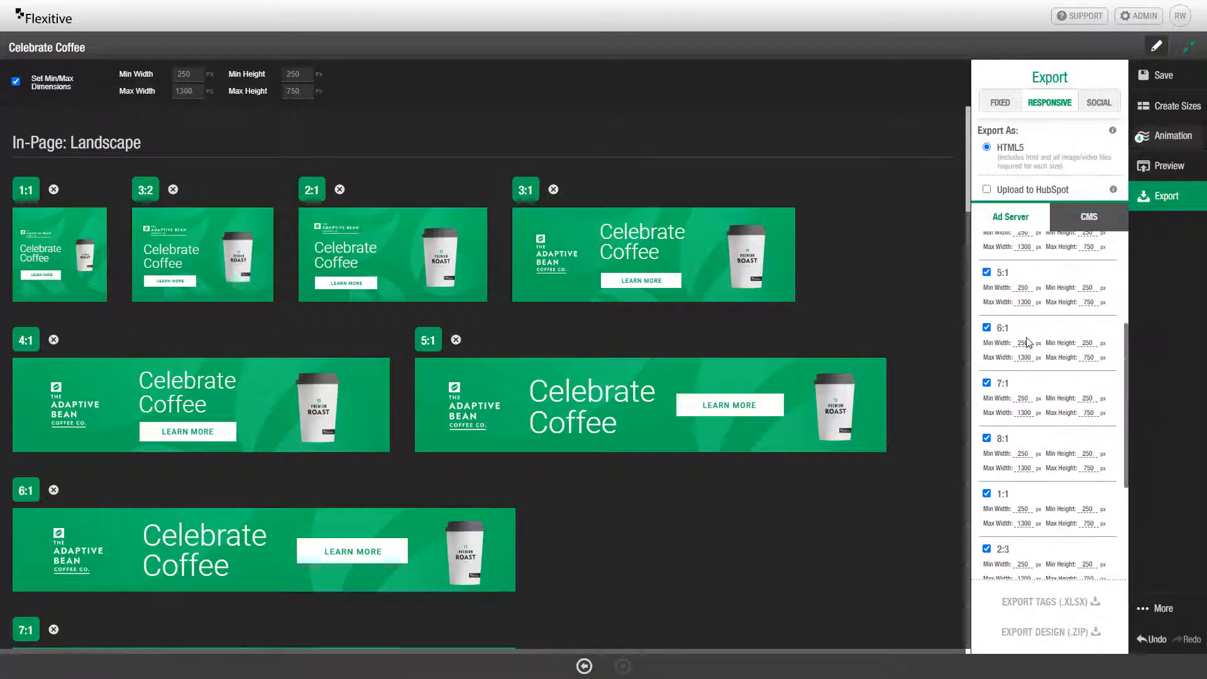
pyautogui.scroll(-2, 1027, 343)
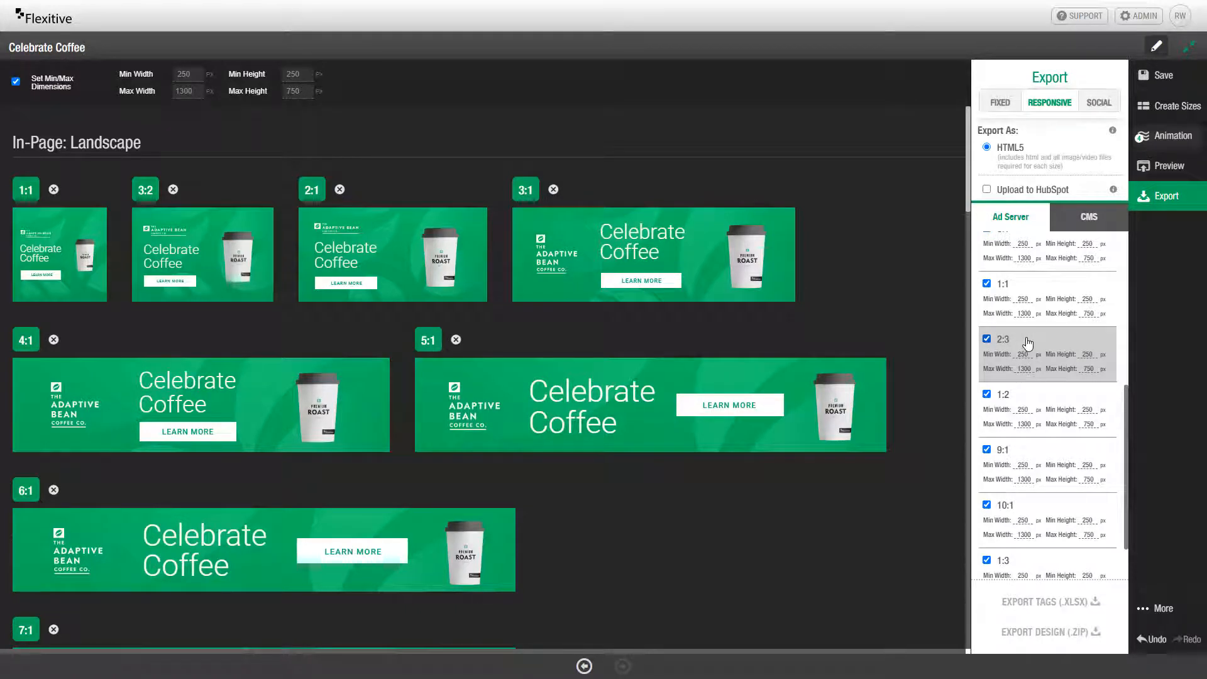
pyautogui.scroll(10, 1024, 345)
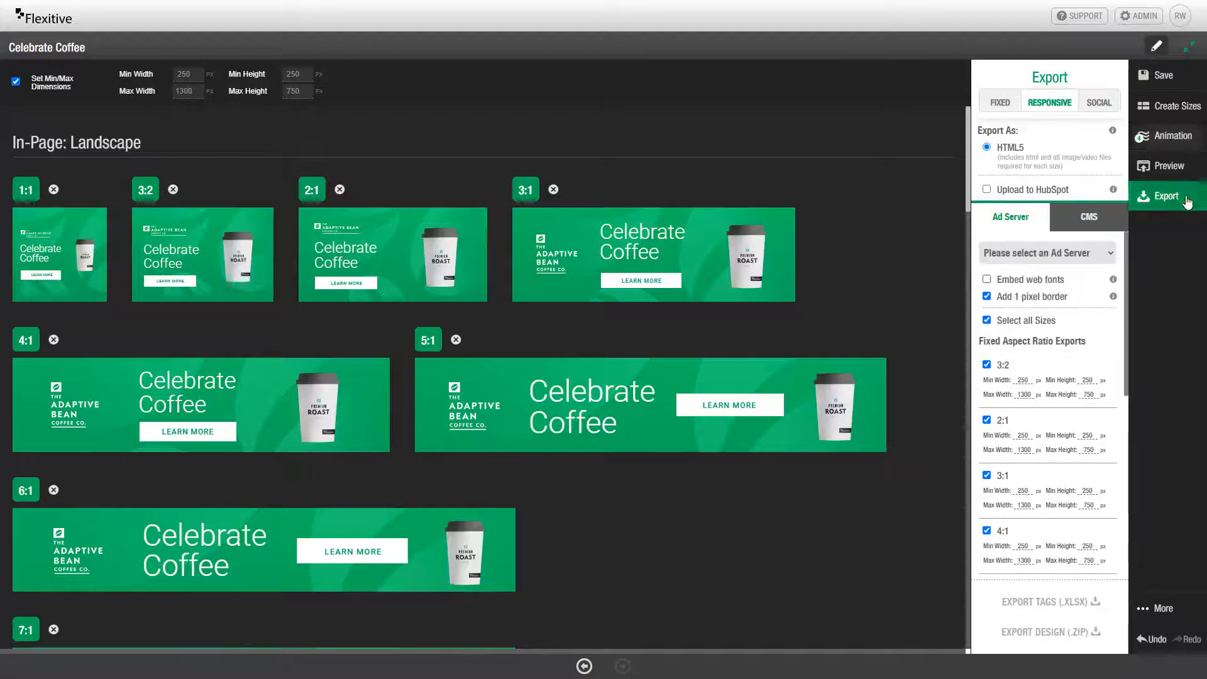
# Open the Fully Responsive version's preview inside the editor, saving the pending changes to the design
pyautogui.click(1199, 173)
pyautogui.scroll(-6, 1080, 296)
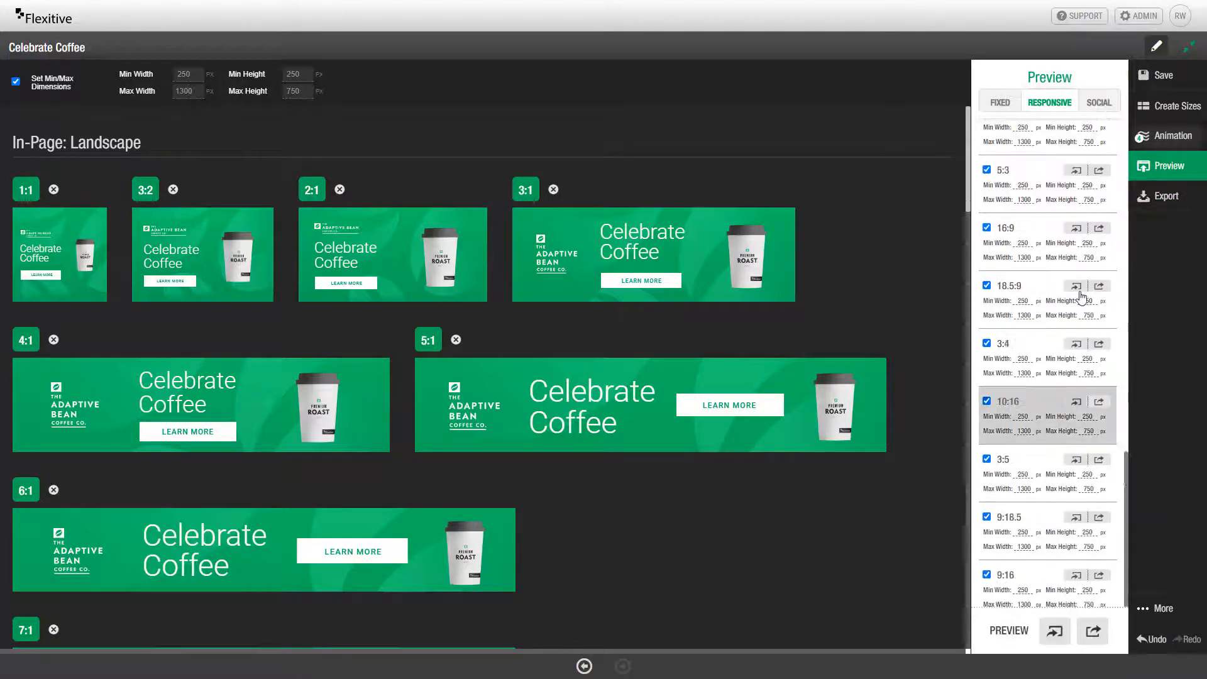
pyautogui.scroll(7, 1080, 295)
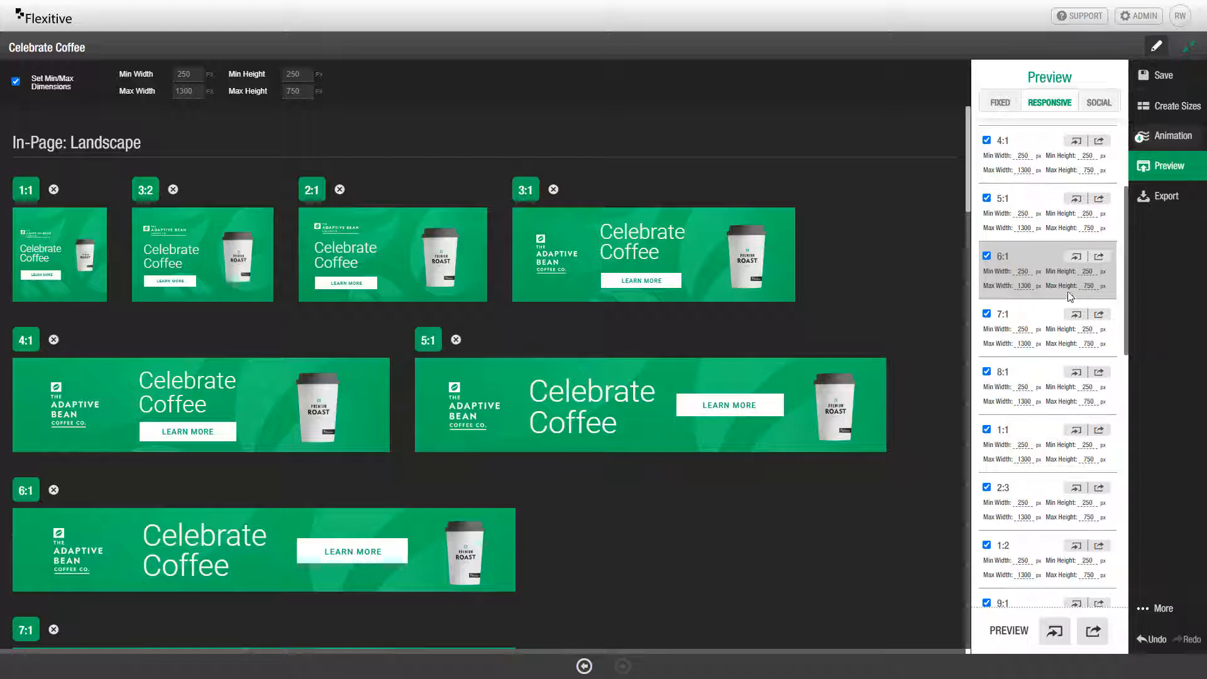
pyautogui.scroll(-2, 1056, 304)
pyautogui.scroll(-10, 1056, 304)
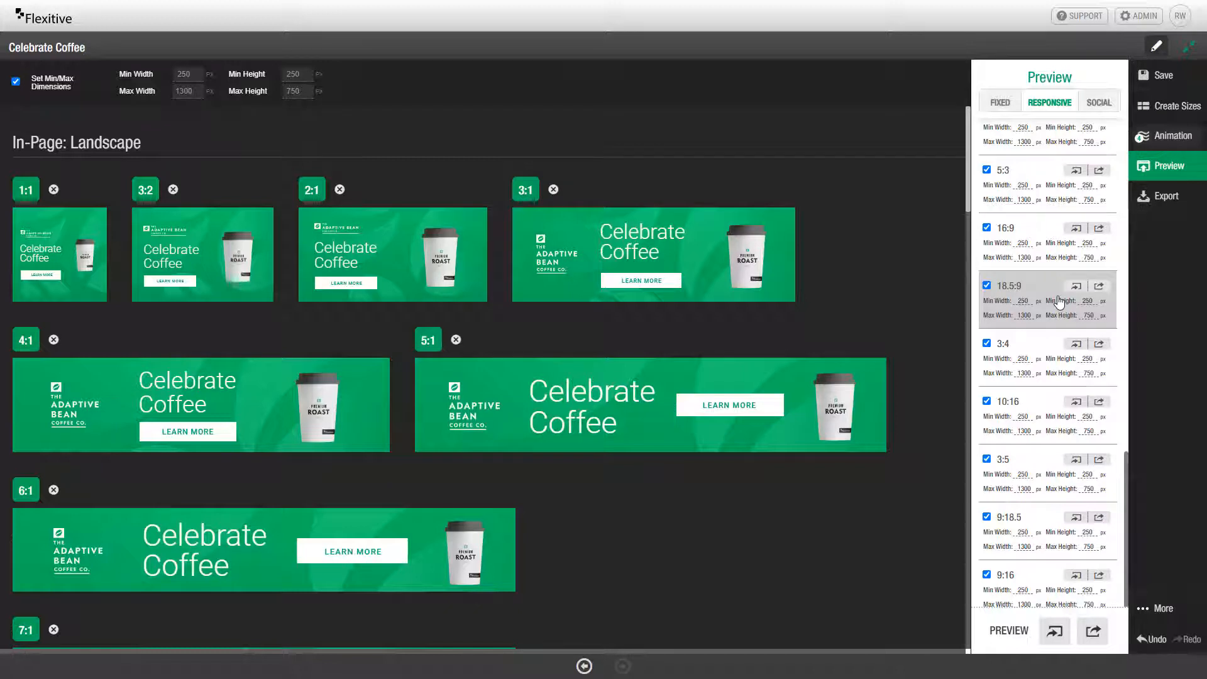
pyautogui.scroll(-2, 1059, 302)
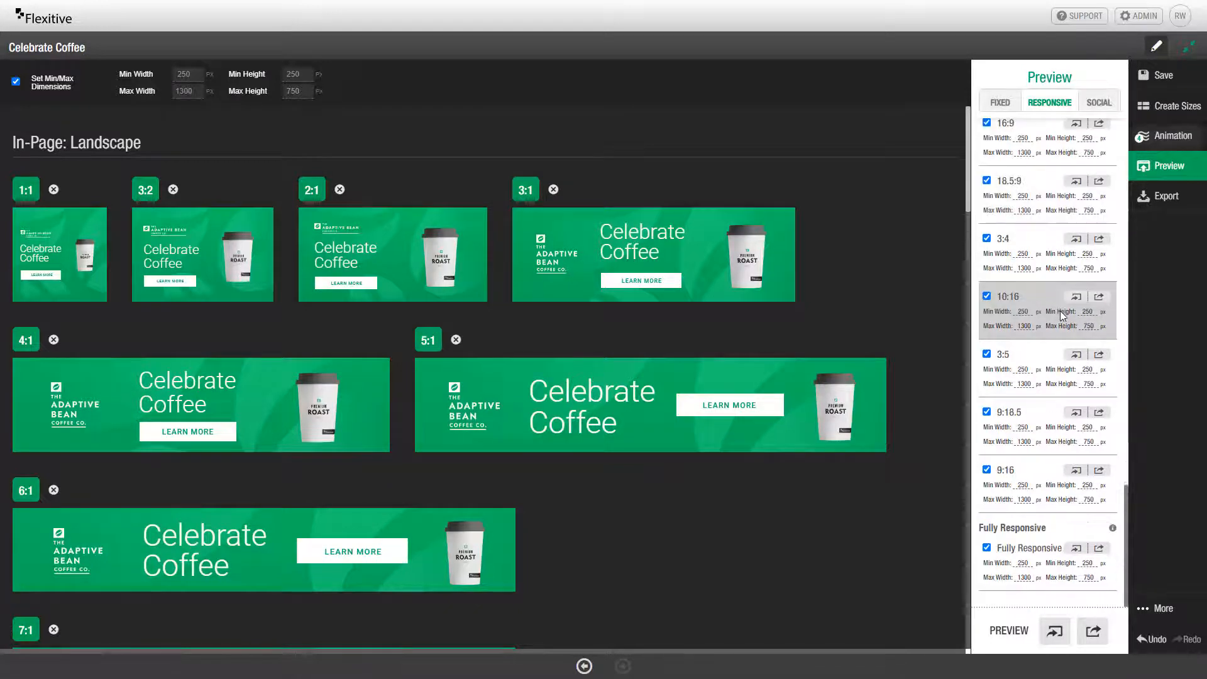
pyautogui.click(1076, 550)
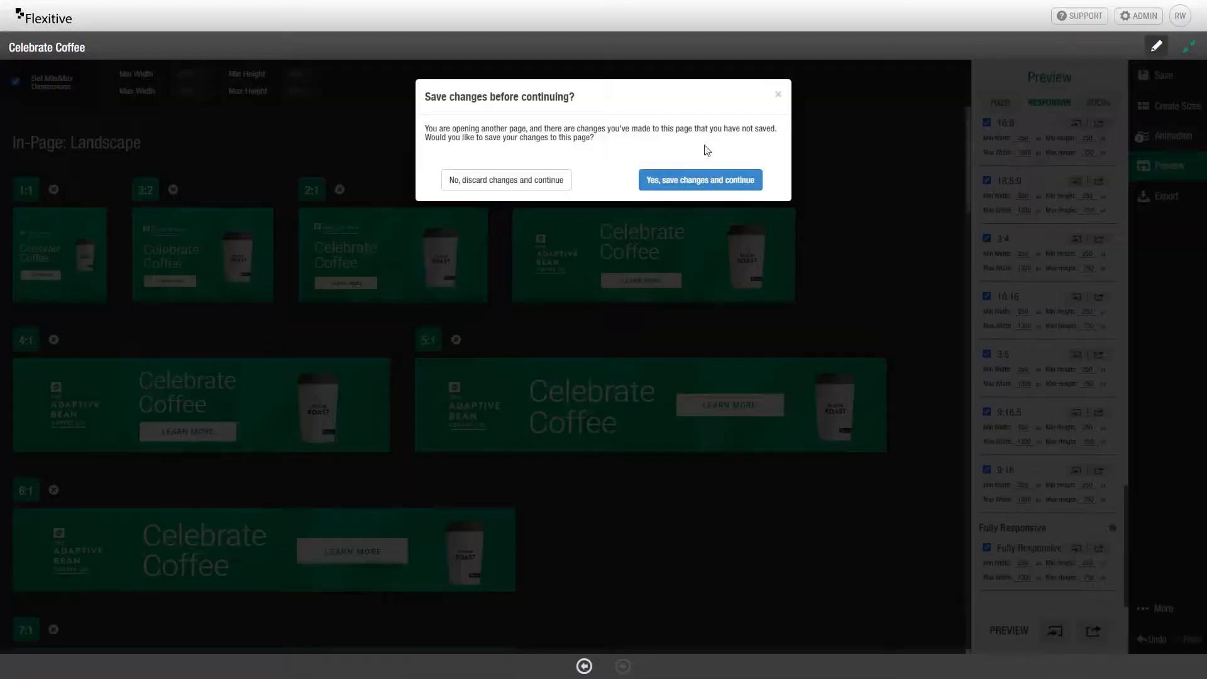
pyautogui.click(689, 180)
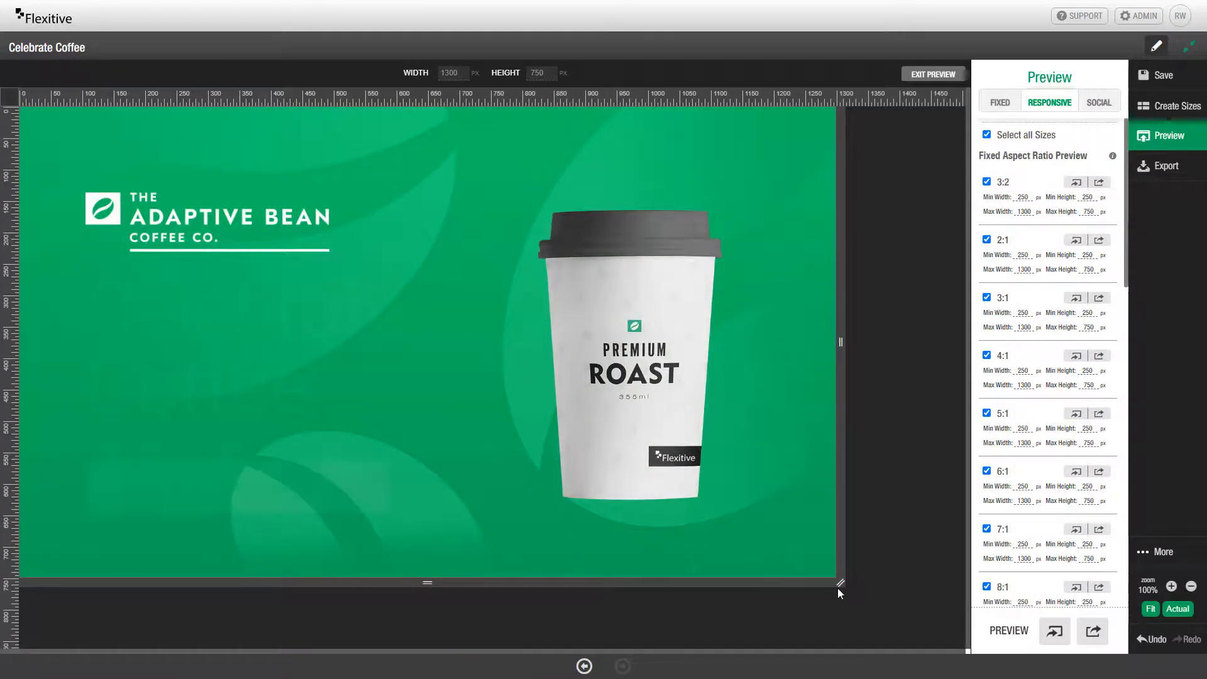
# Test the Fully Responsive preview by shrinking it to 250 × 250 px and enlarging it back to 1300 × 750 px
pyautogui.moveTo(839, 583); pyautogui.dragTo(952, 671)
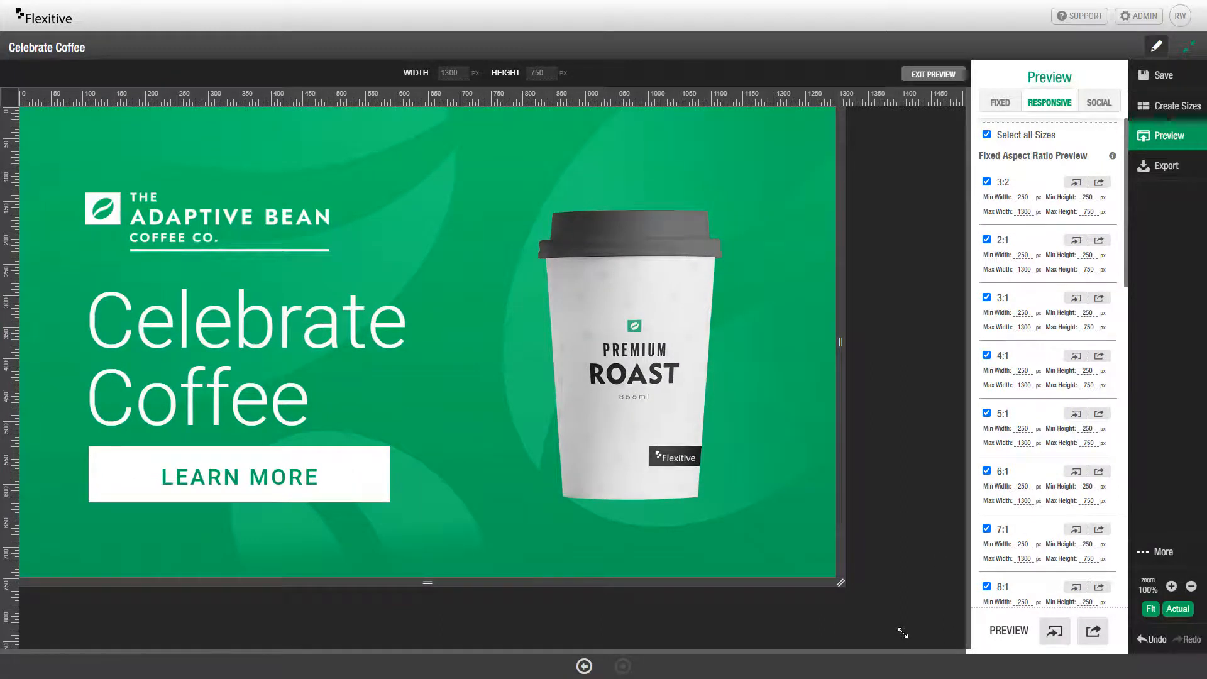
pyautogui.moveTo(840, 582); pyautogui.dragTo(78, 267)
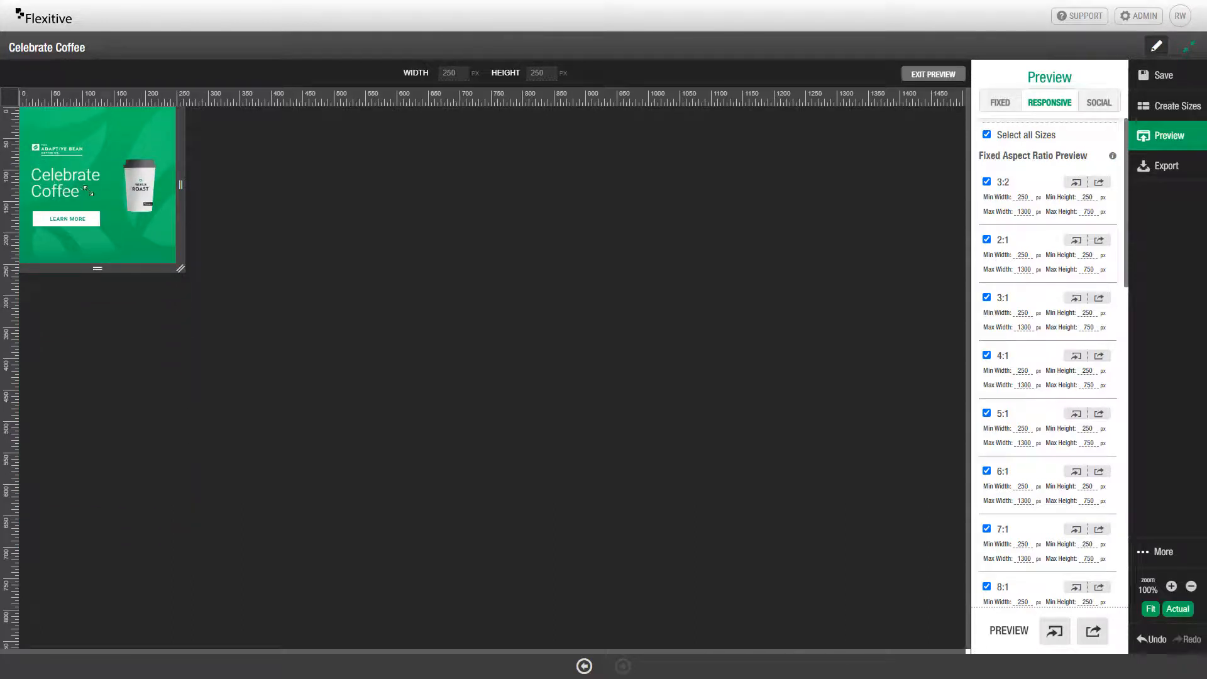
pyautogui.moveTo(88, 191); pyautogui.dragTo(910, 608)
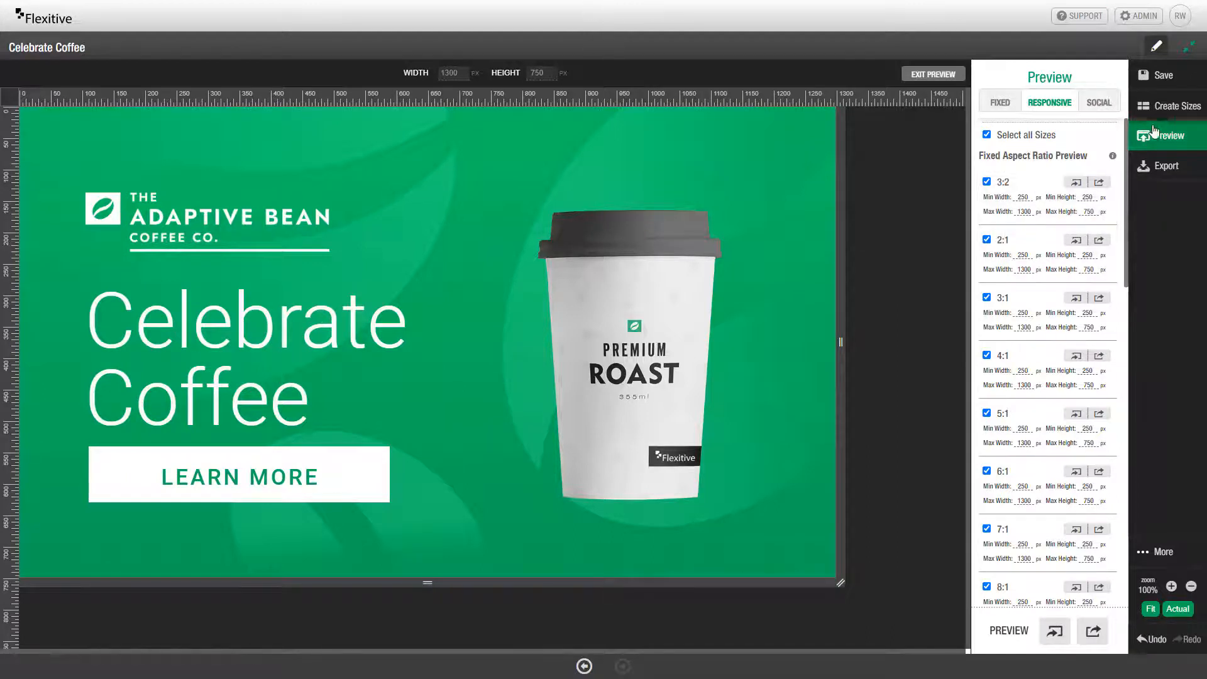
# Open the Design Preview page for all selected responsive sizes and examine the In-Page landscape and portrait layouts
pyautogui.scroll(-10, 1031, 433)
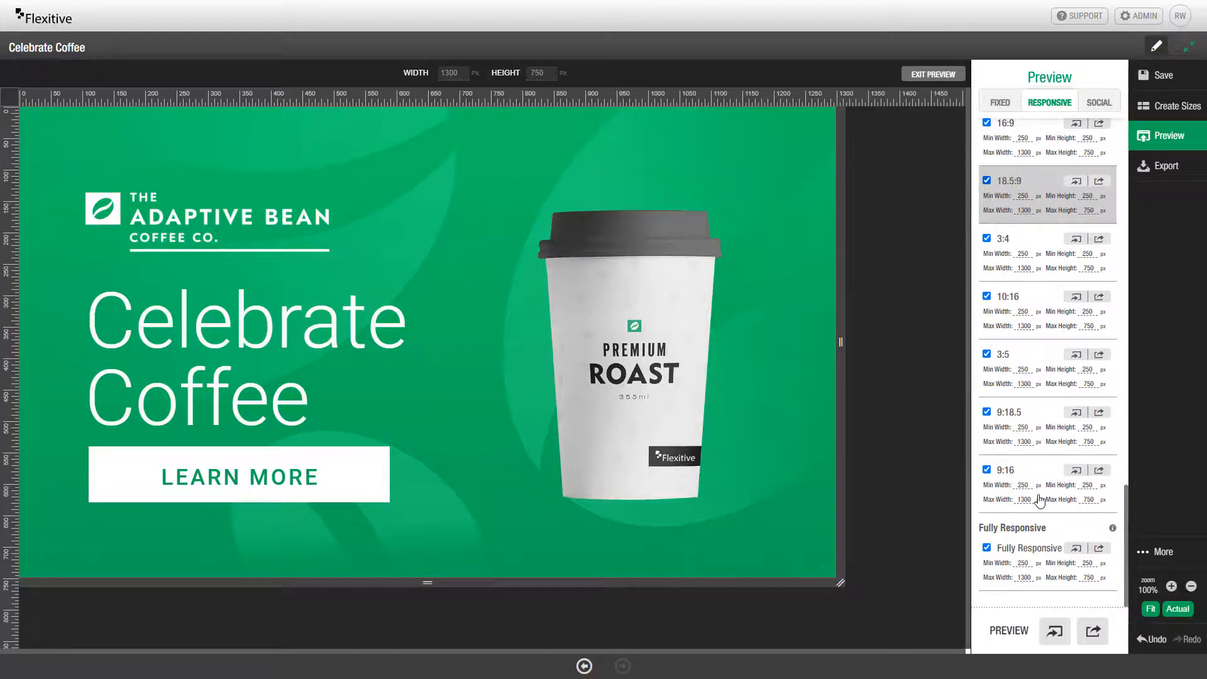
pyautogui.click(1094, 631)
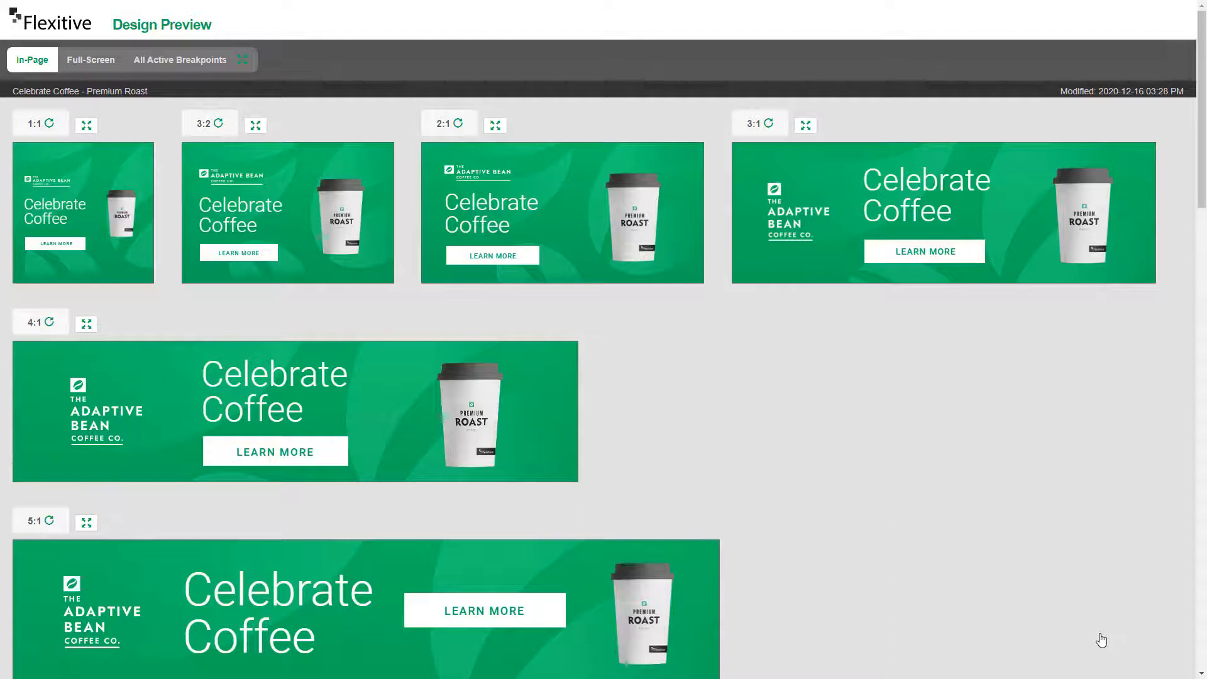
pyautogui.scroll(-8, 830, 455)
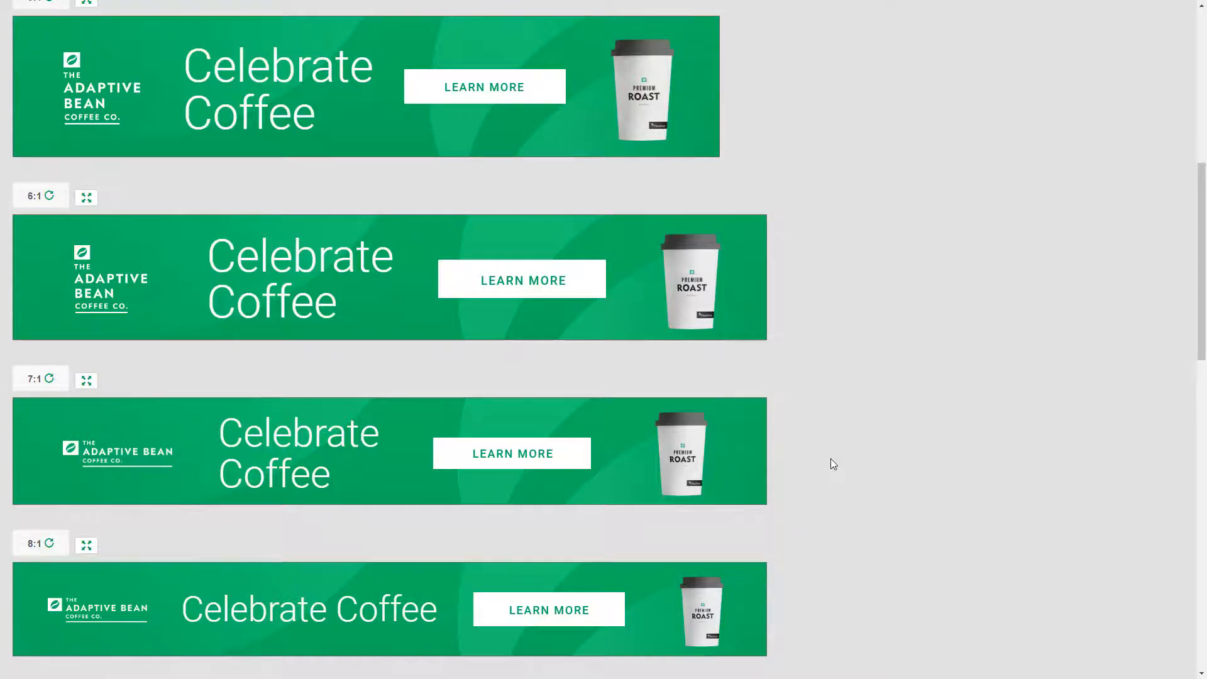
pyautogui.scroll(-15, 784, 413)
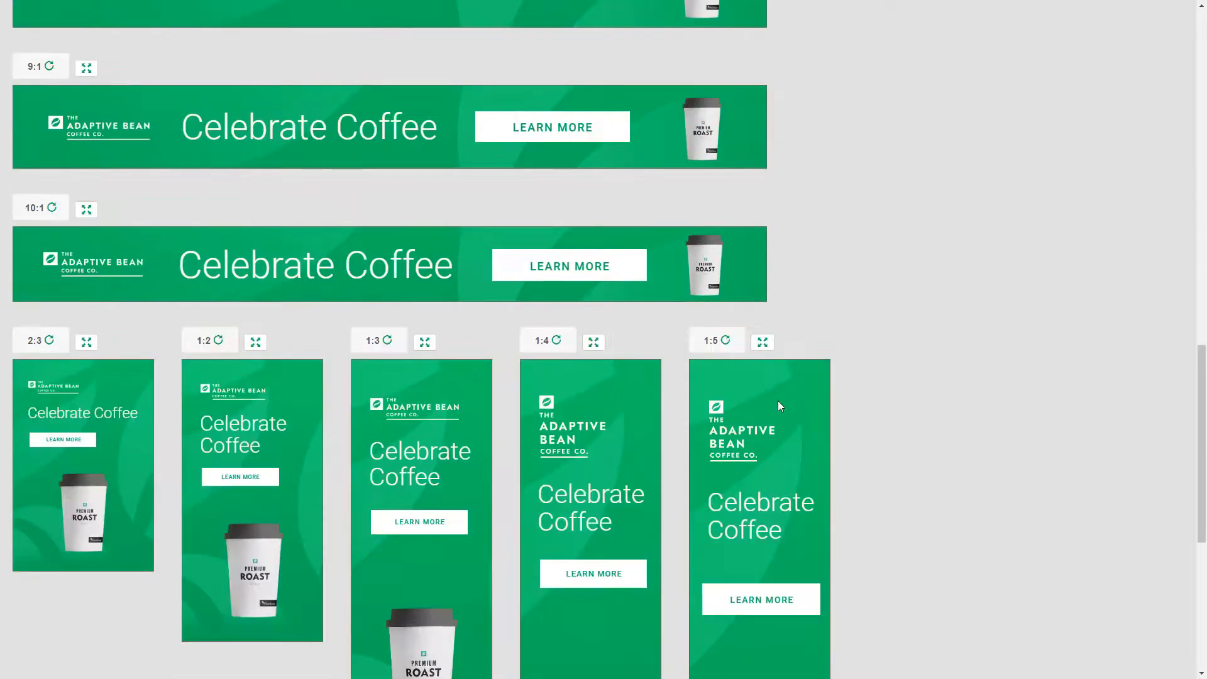
pyautogui.scroll(-2, 795, 427)
pyautogui.scroll(20, 799, 440)
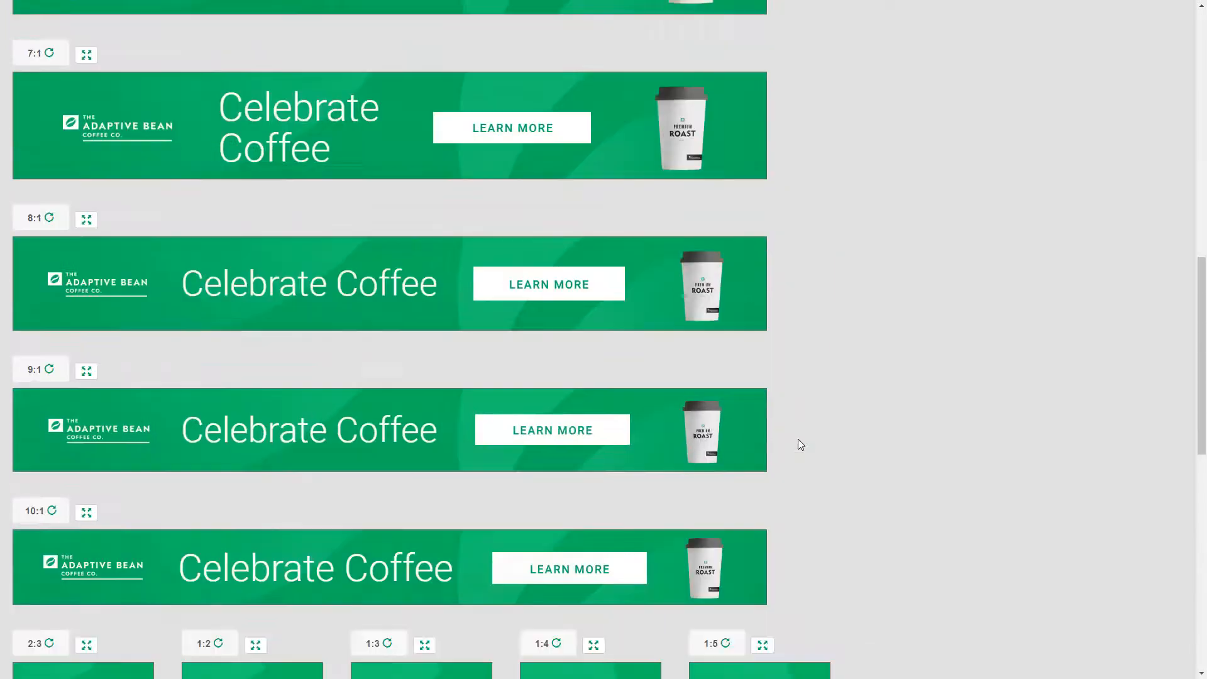
pyautogui.scroll(2, 797, 434)
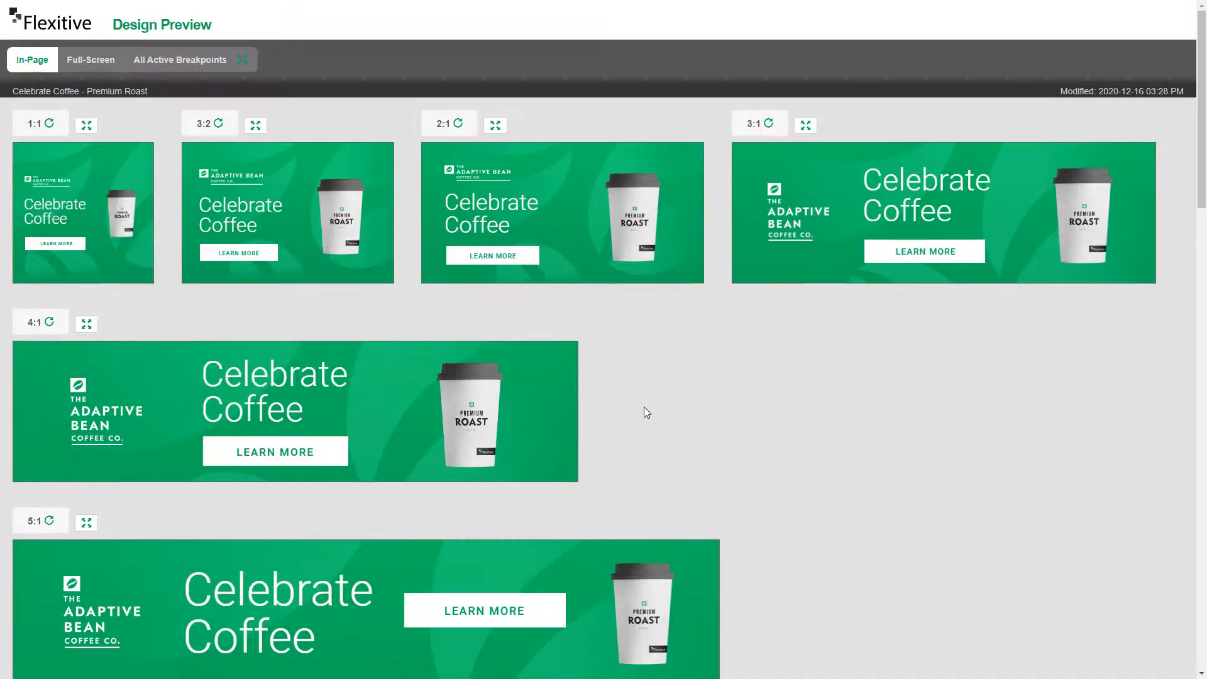
# Show all active breakpoints, open their combined responsive preview in its own window, shrink that window, and close it
pyautogui.click(162, 65)
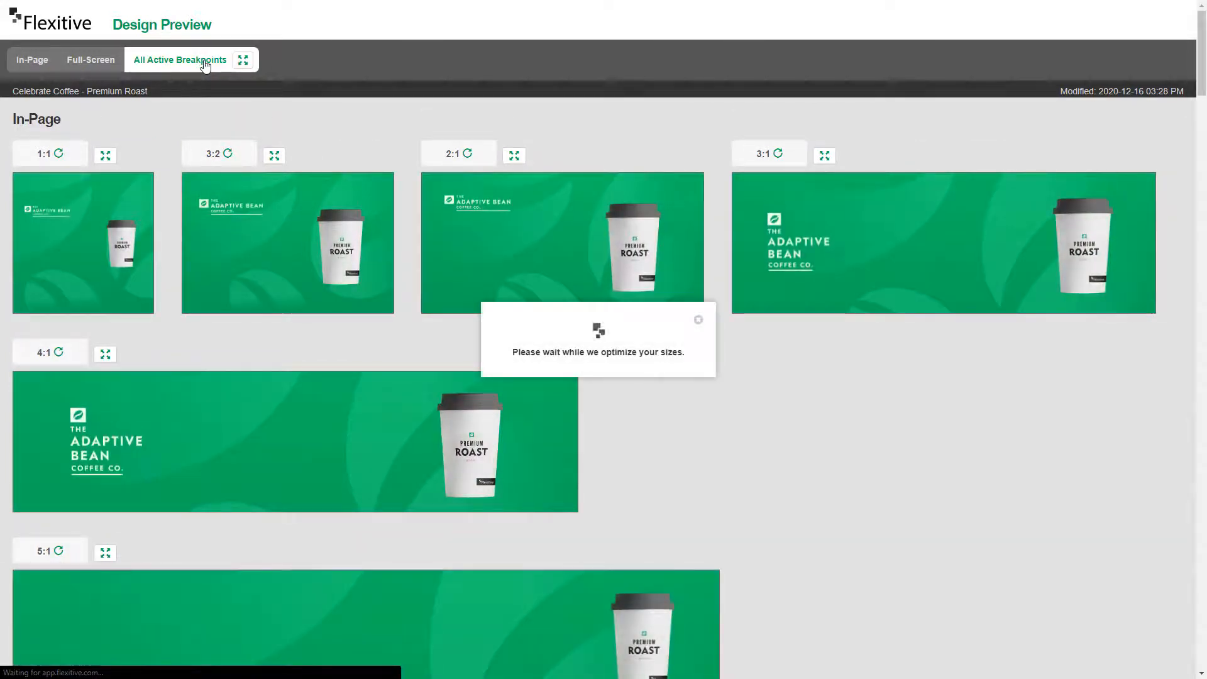
pyautogui.click(239, 64)
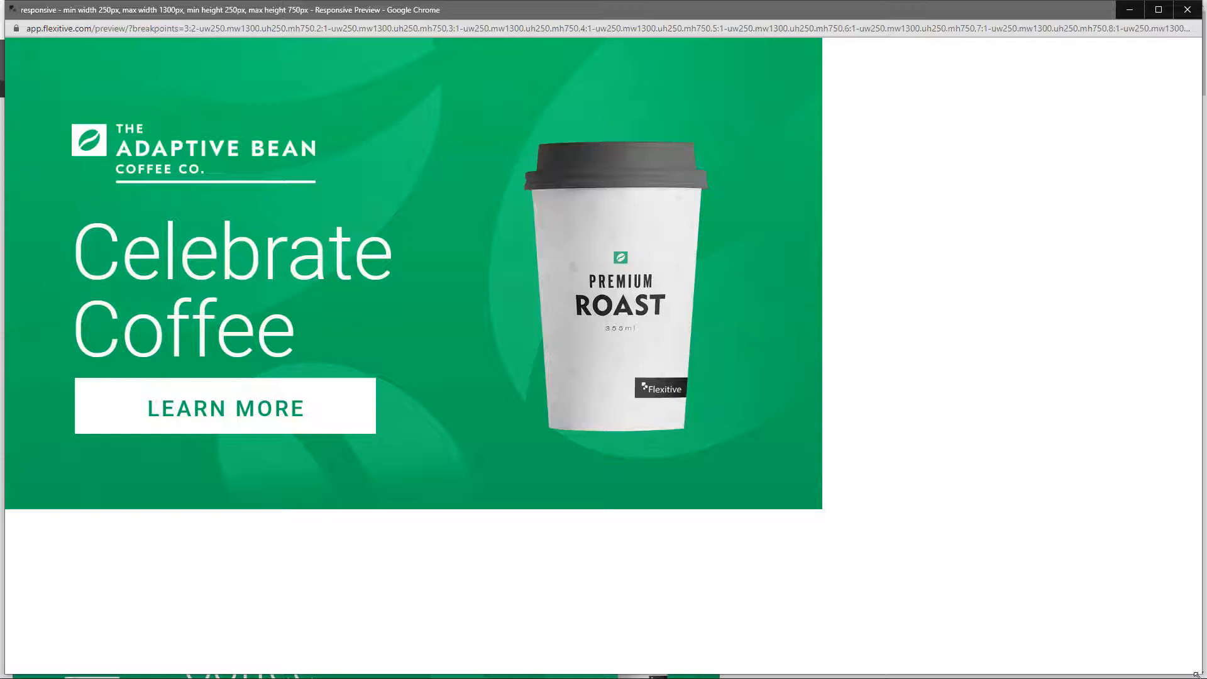
pyautogui.moveTo(1196, 674); pyautogui.dragTo(1000, 629)
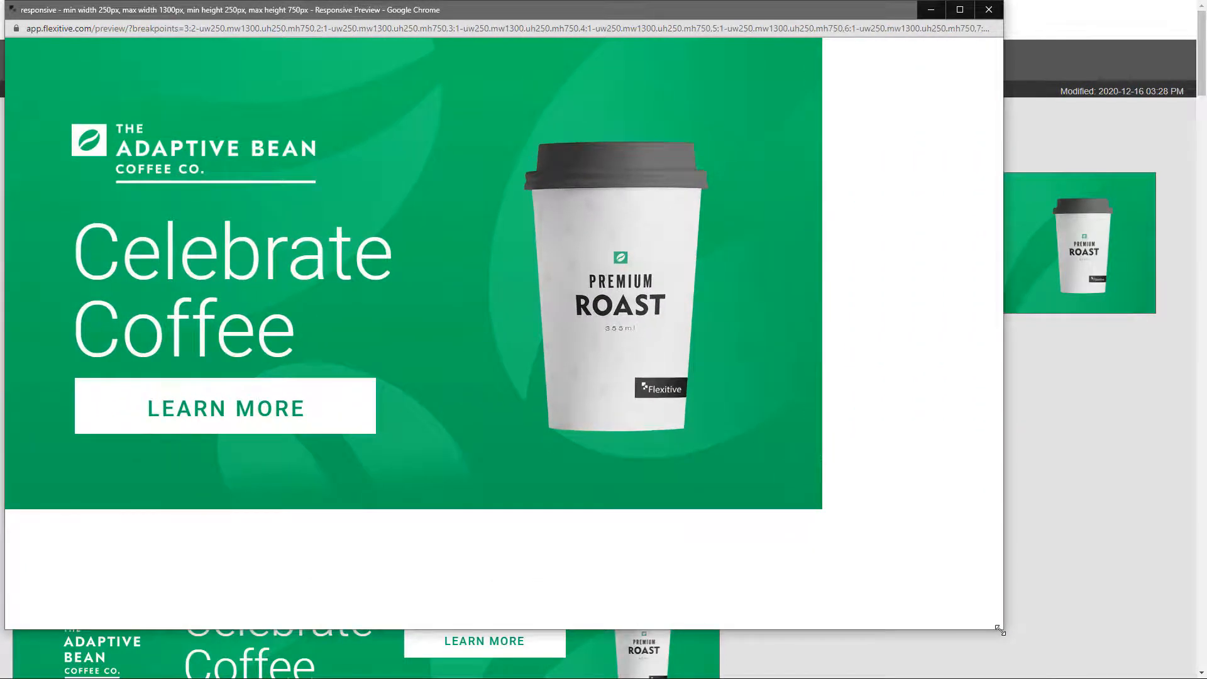
pyautogui.click(989, 15)
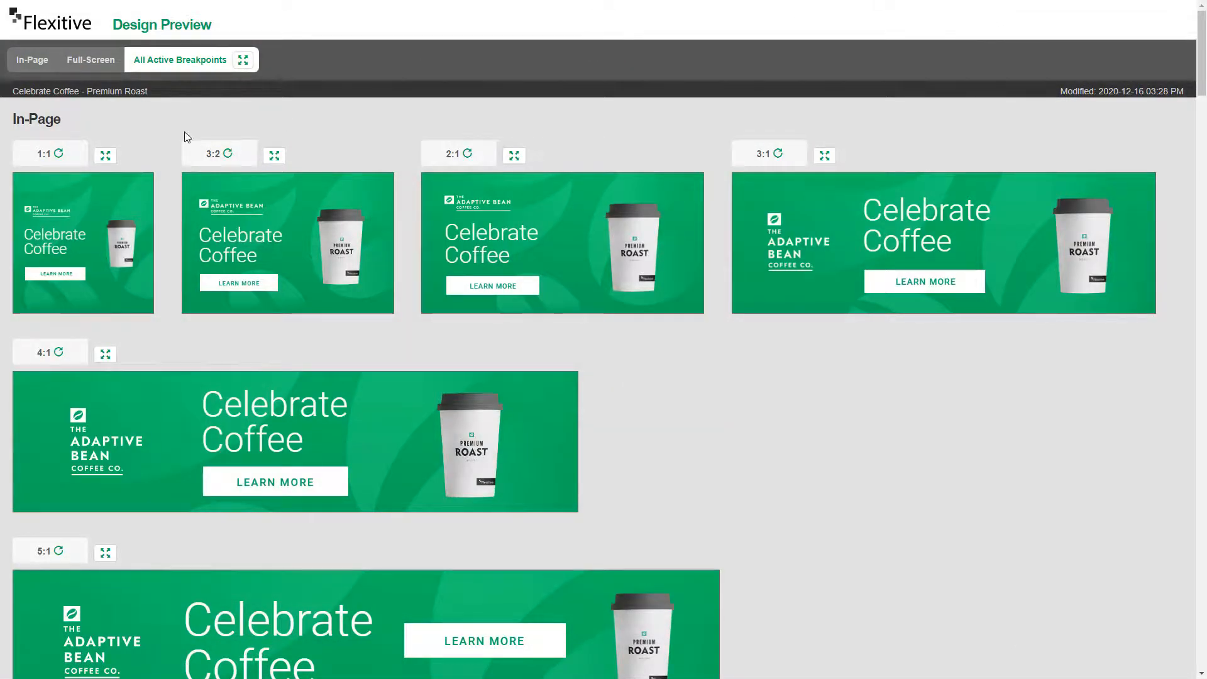
# Open the 3:2 size's preview in its own window, enlarge the window to check the scaling, and close it
pyautogui.click(274, 157)
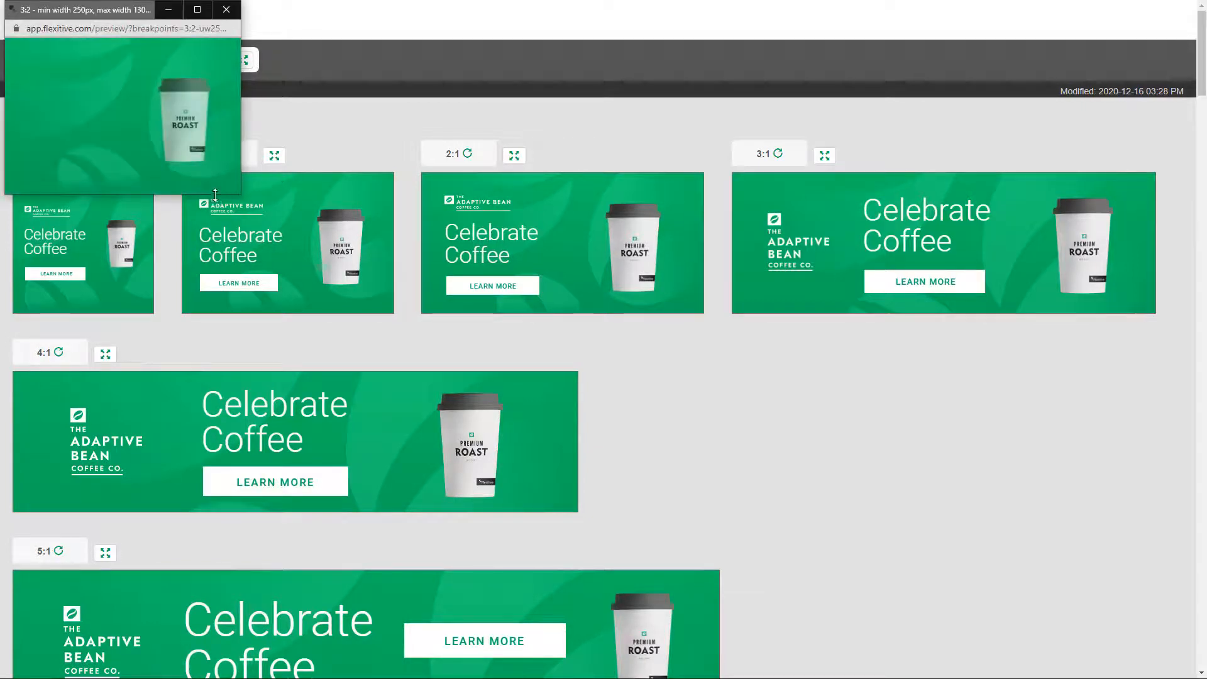
pyautogui.moveTo(215, 194); pyautogui.dragTo(409, 387)
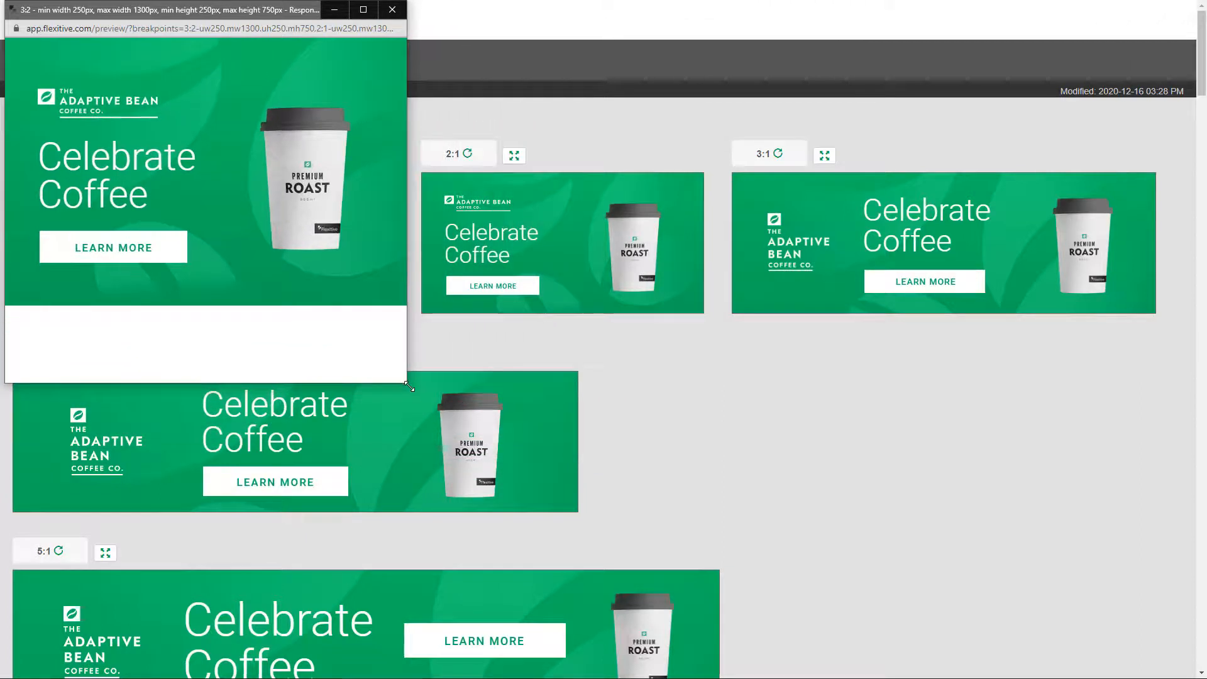
pyautogui.click(389, 10)
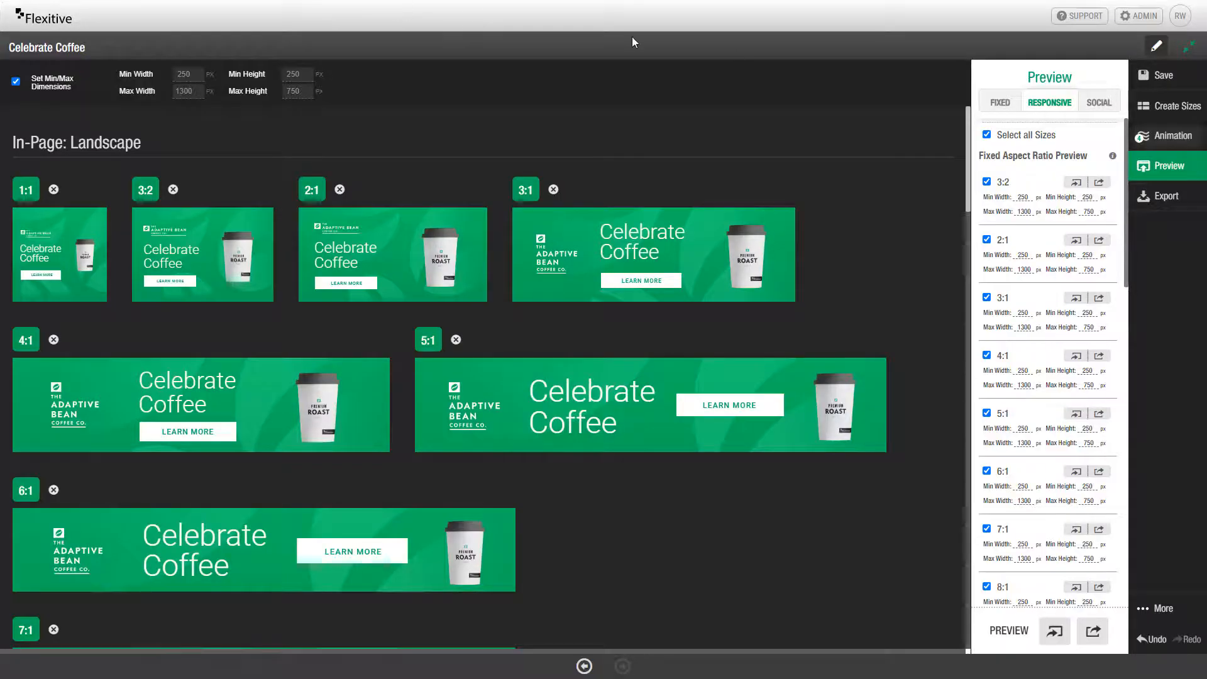
# Open the responsive export settings and choose DCM - DoubleClick Campaign Manager (Google Campaign Manager) as the ad server
pyautogui.click(1163, 211)
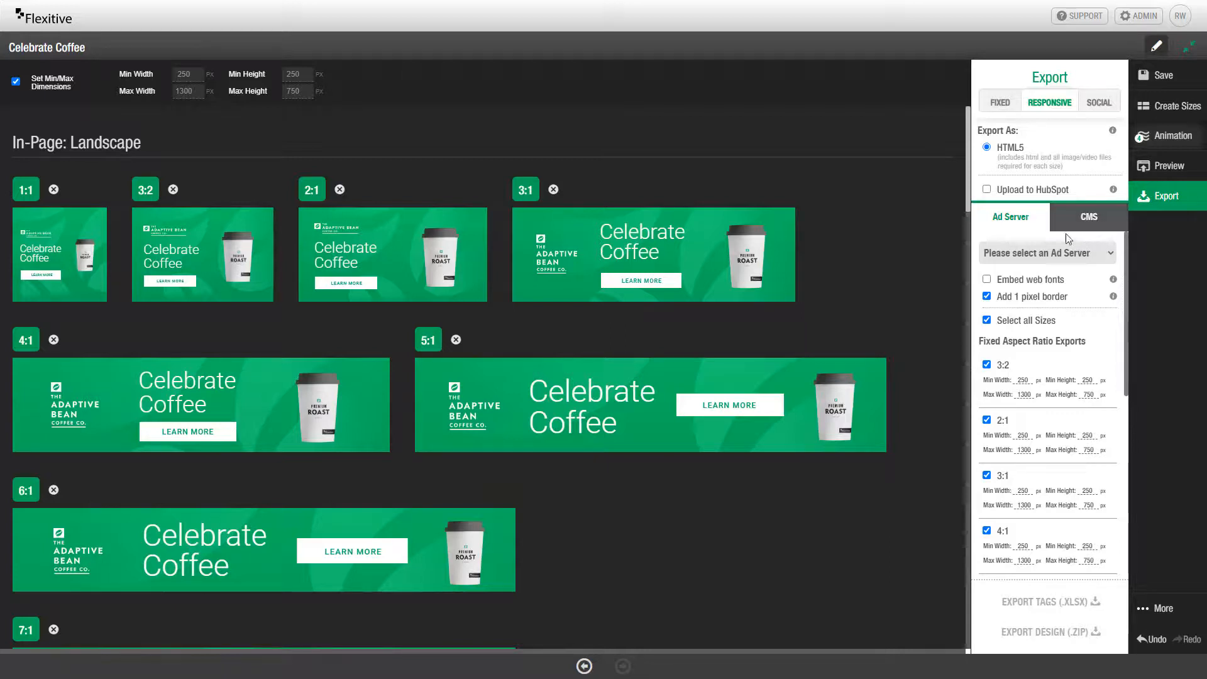
pyautogui.click(1032, 256)
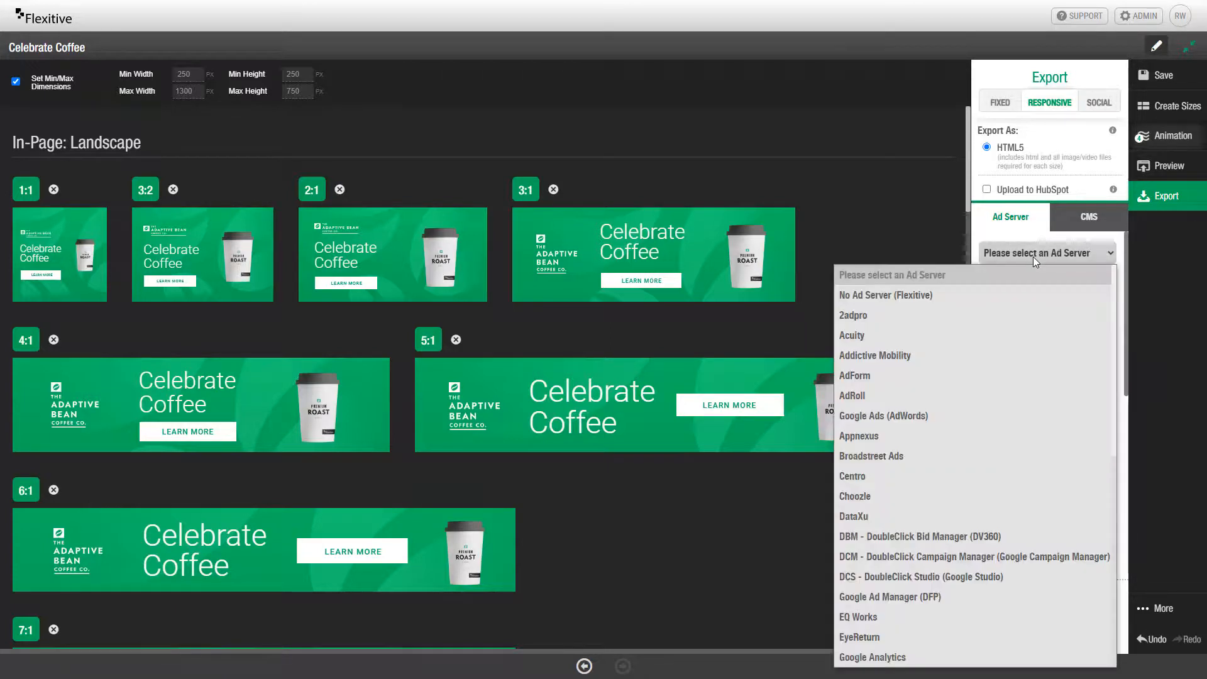
pyautogui.click(1023, 556)
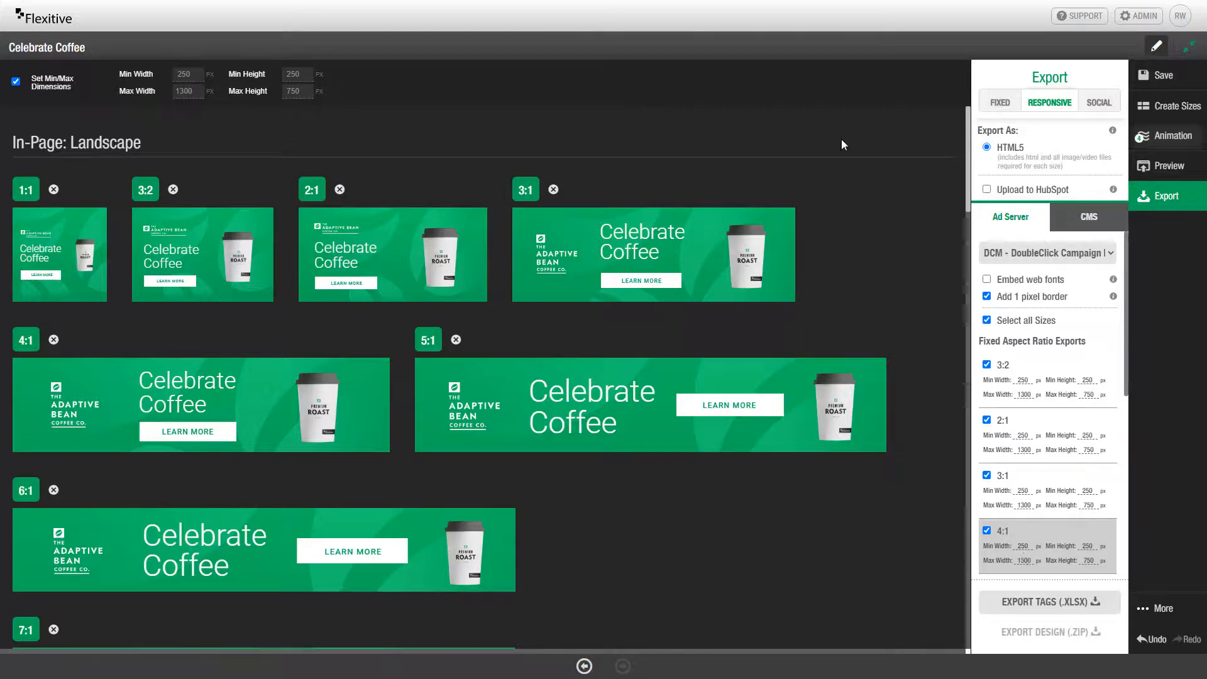
# Deselect all export sizes, include only the Fully Responsive size, and export its tags as an XLSX file
pyautogui.click(999, 326)
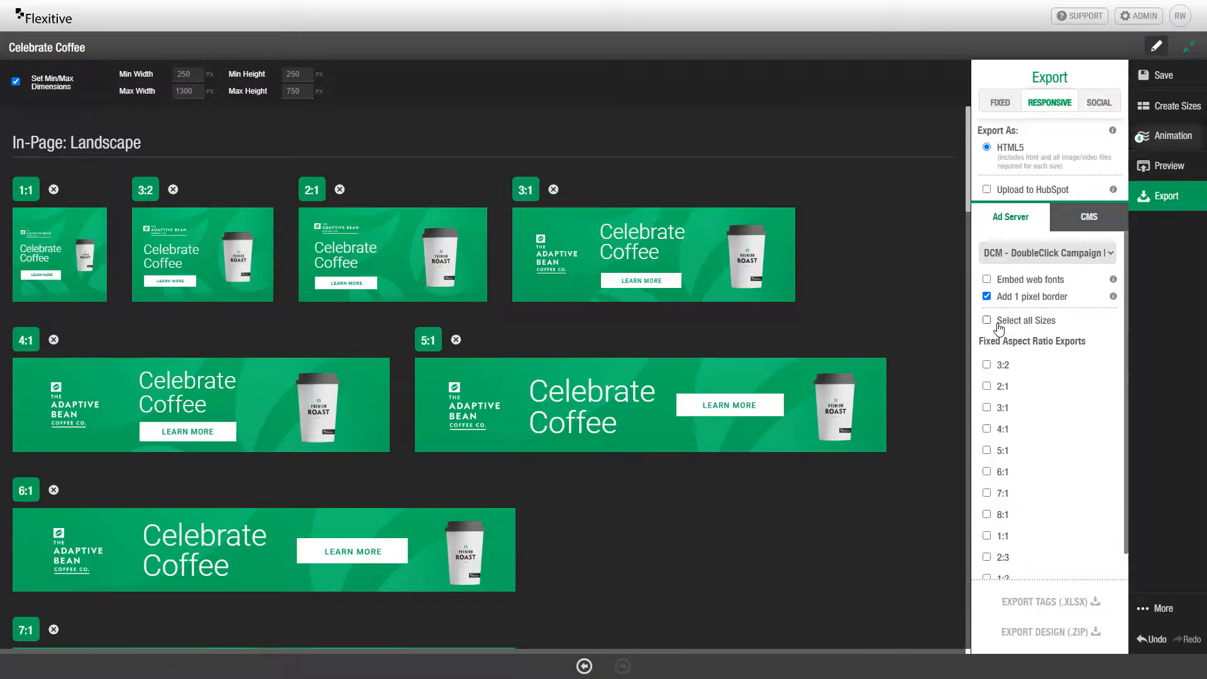
pyautogui.scroll(-5, 1006, 340)
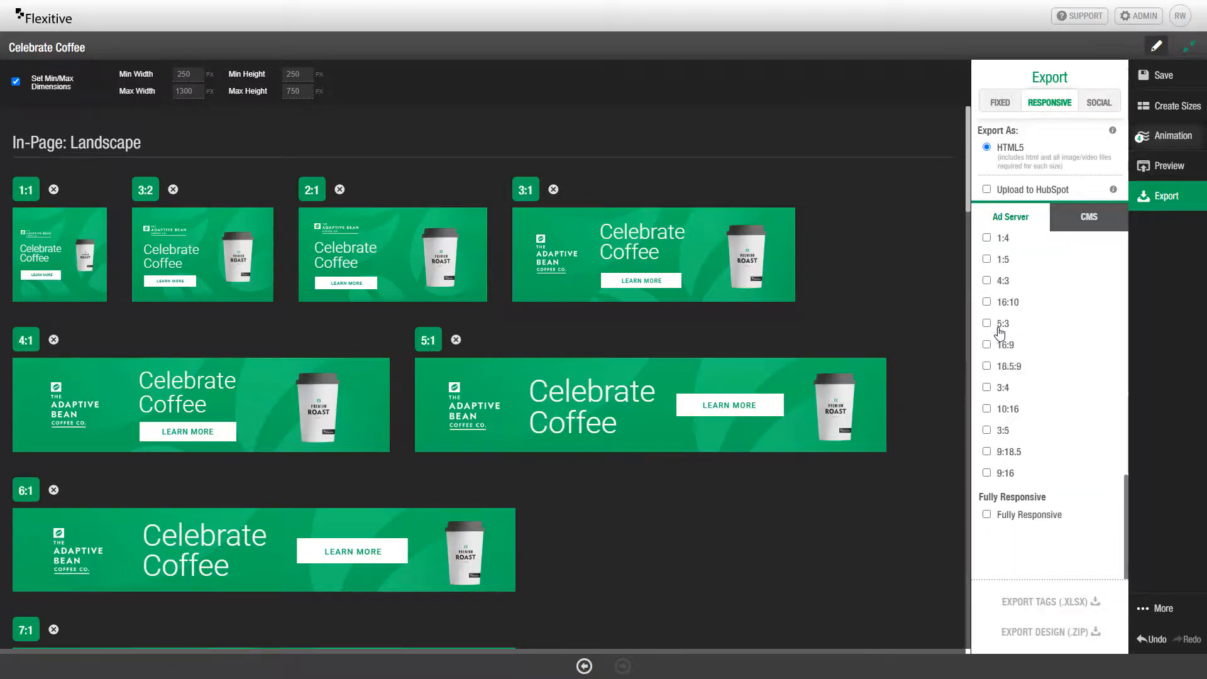
pyautogui.click(986, 515)
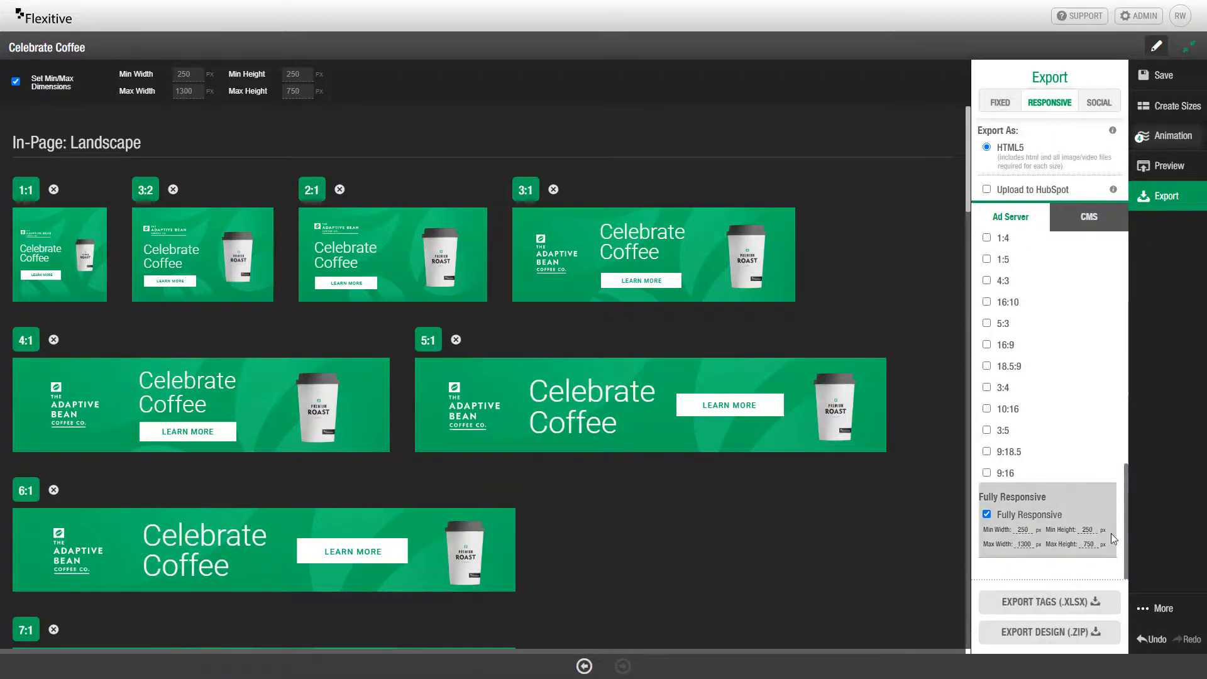
pyautogui.click(1099, 604)
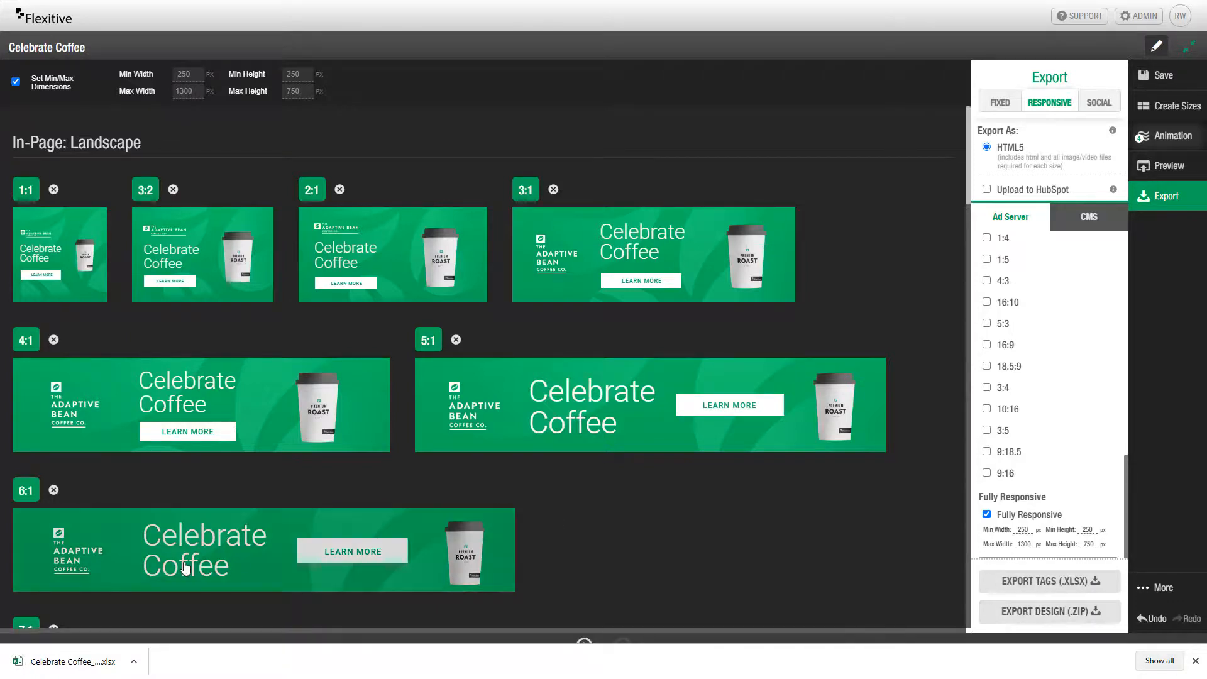
# Open the exported tags spreadsheet in Excel, enable editing, examine the responsive dimensions inside the script in cell E2, and close the workbook
pyautogui.click(21, 664)
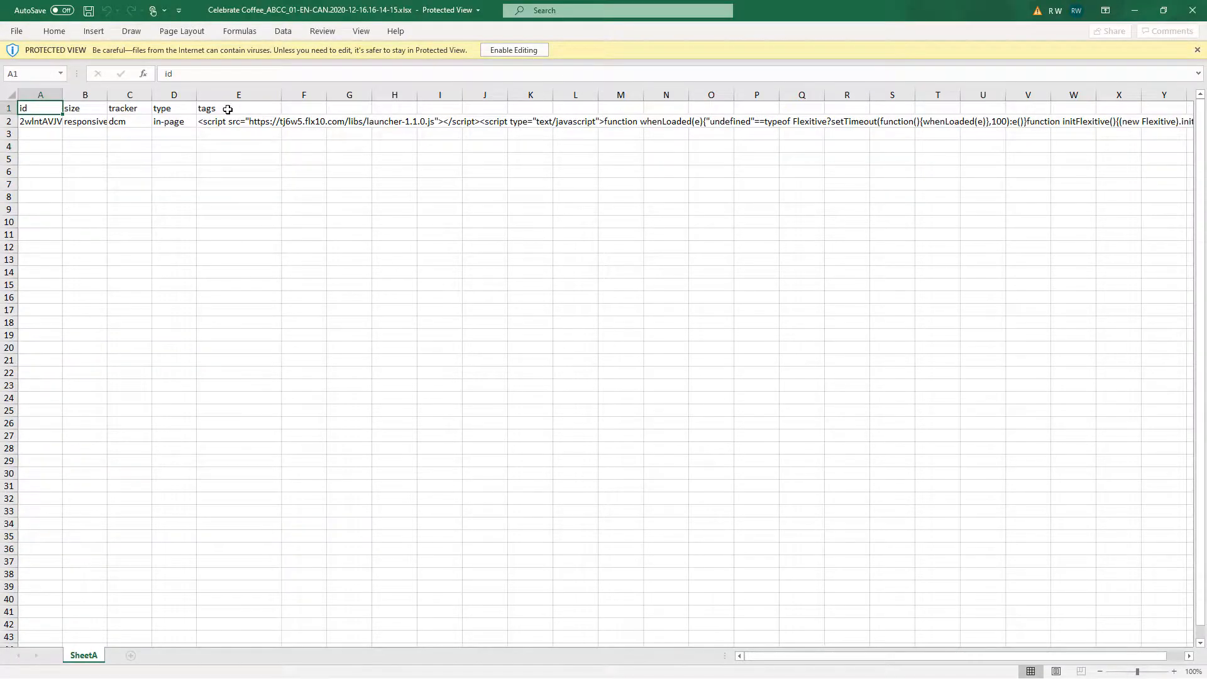
pyautogui.click(227, 122)
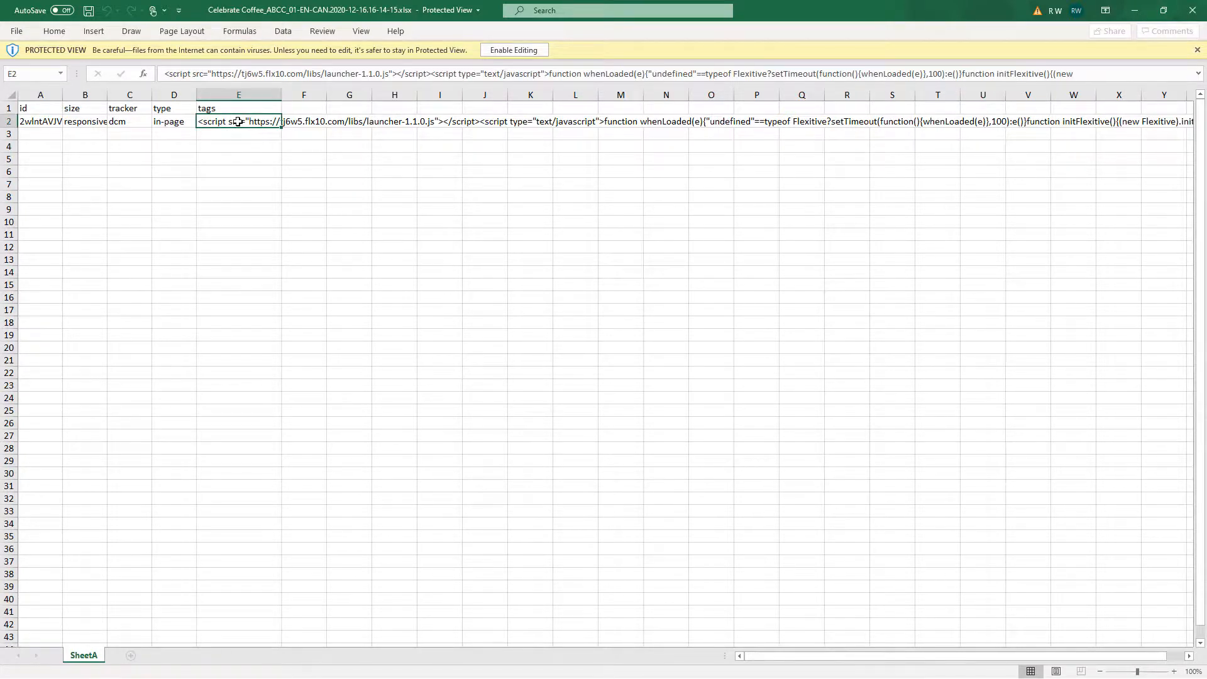
pyautogui.click(509, 51)
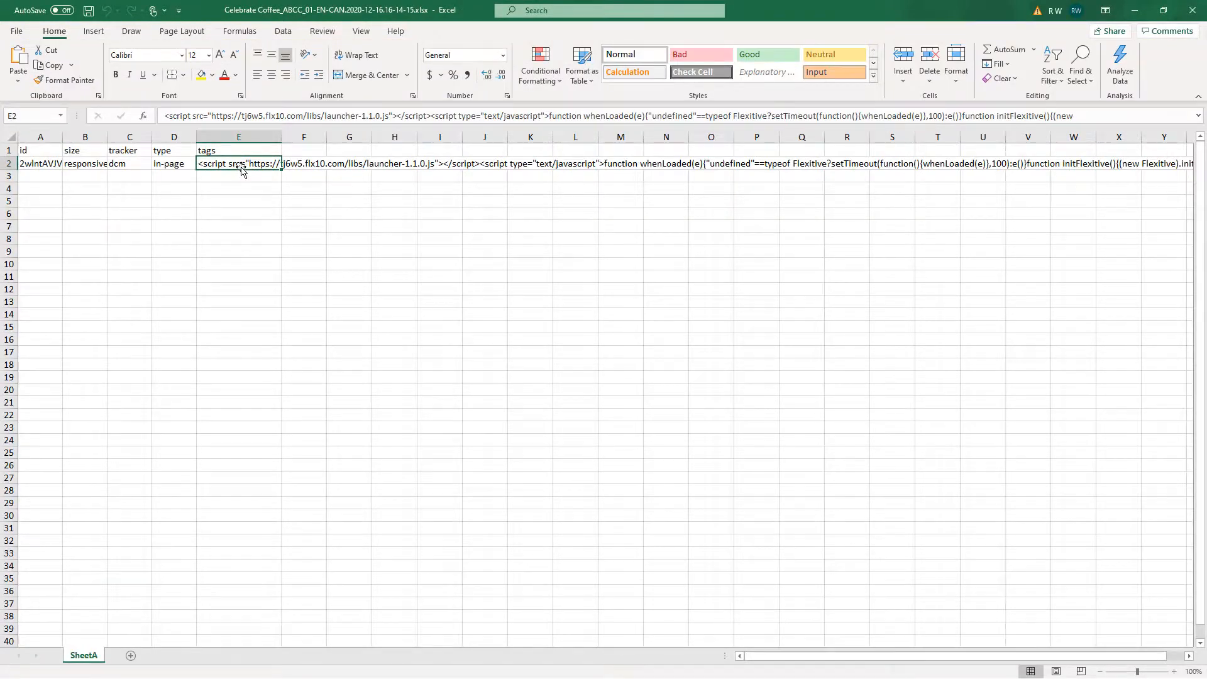
pyautogui.doubleClick(240, 163)
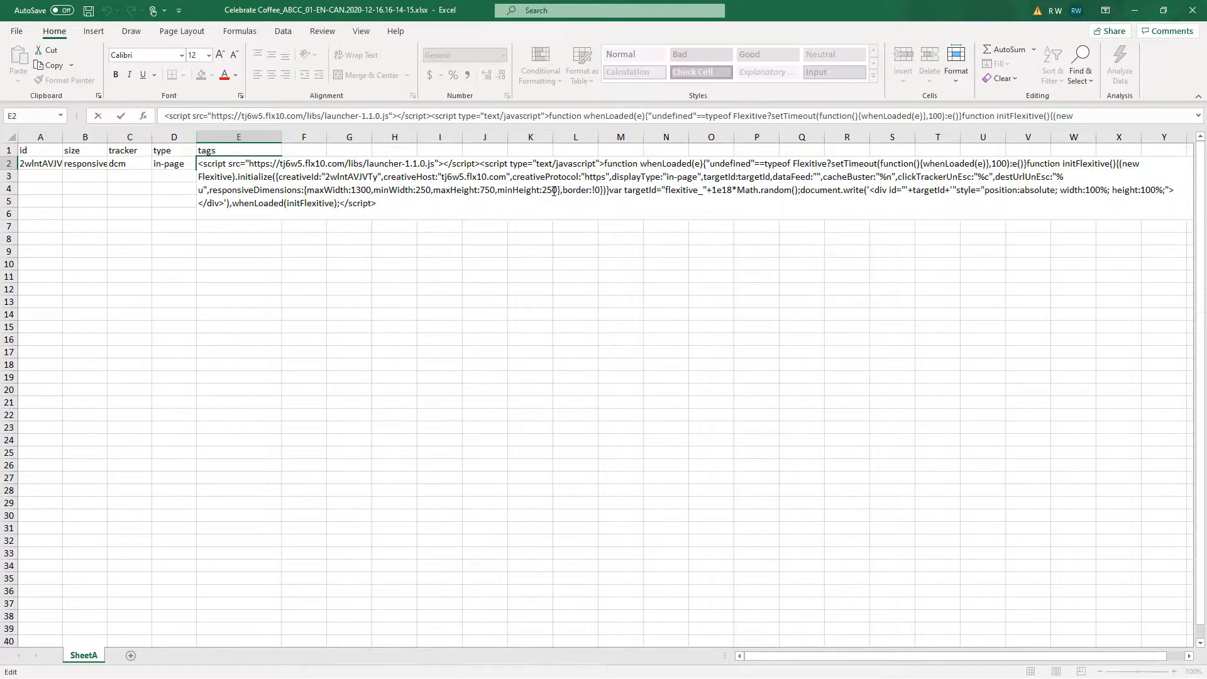
pyautogui.moveTo(553, 190); pyautogui.dragTo(305, 190)
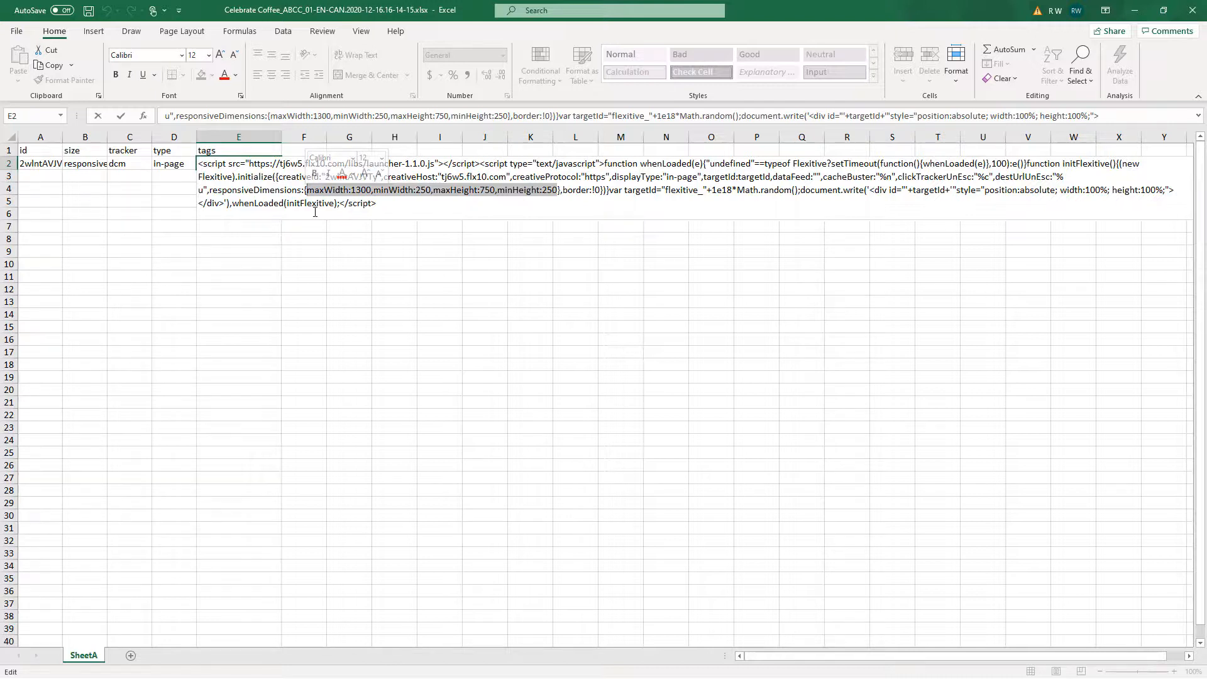
pyautogui.click(467, 277)
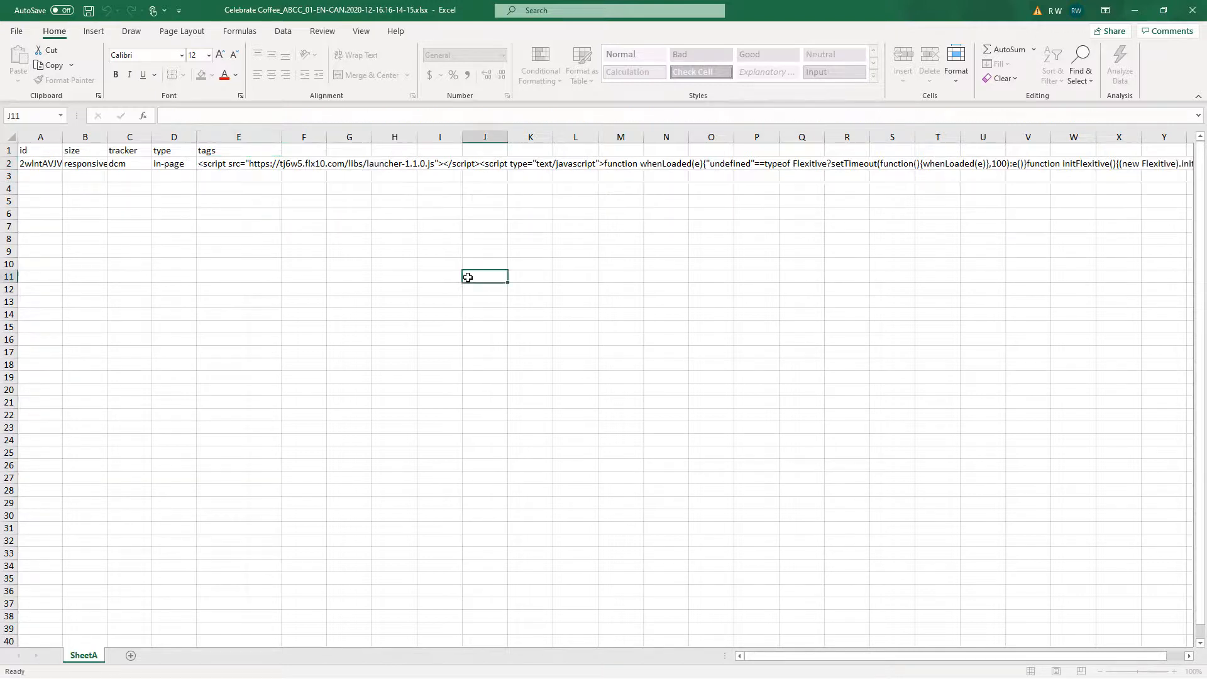
pyautogui.click(1201, 7)
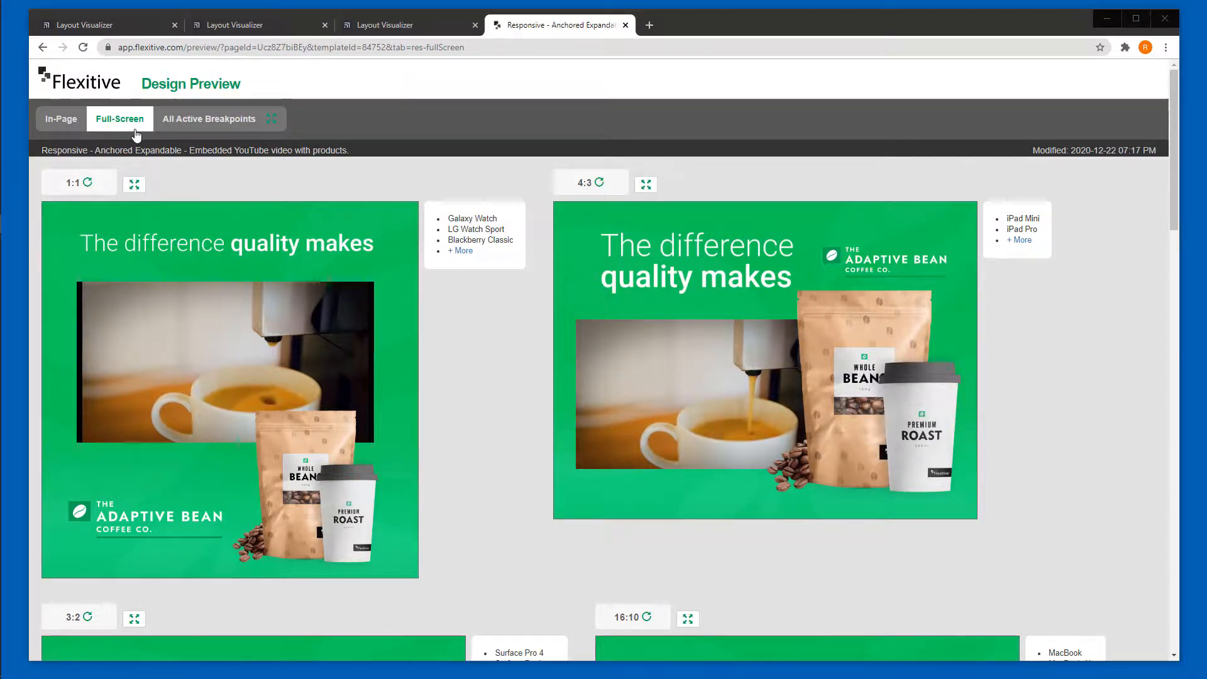
# Look over the Full-Screen layouts of the Anchored Expandable design with the embedded YouTube video
pyautogui.moveTo(298, 313)
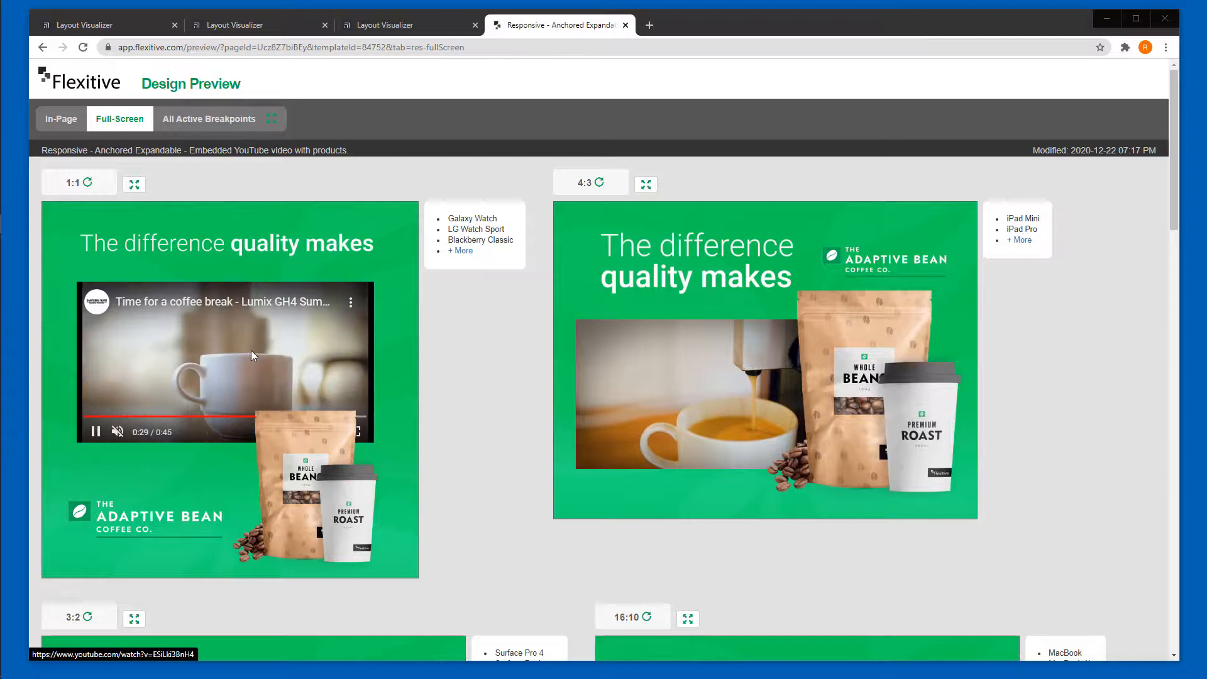
pyautogui.scroll(-8, 250, 362)
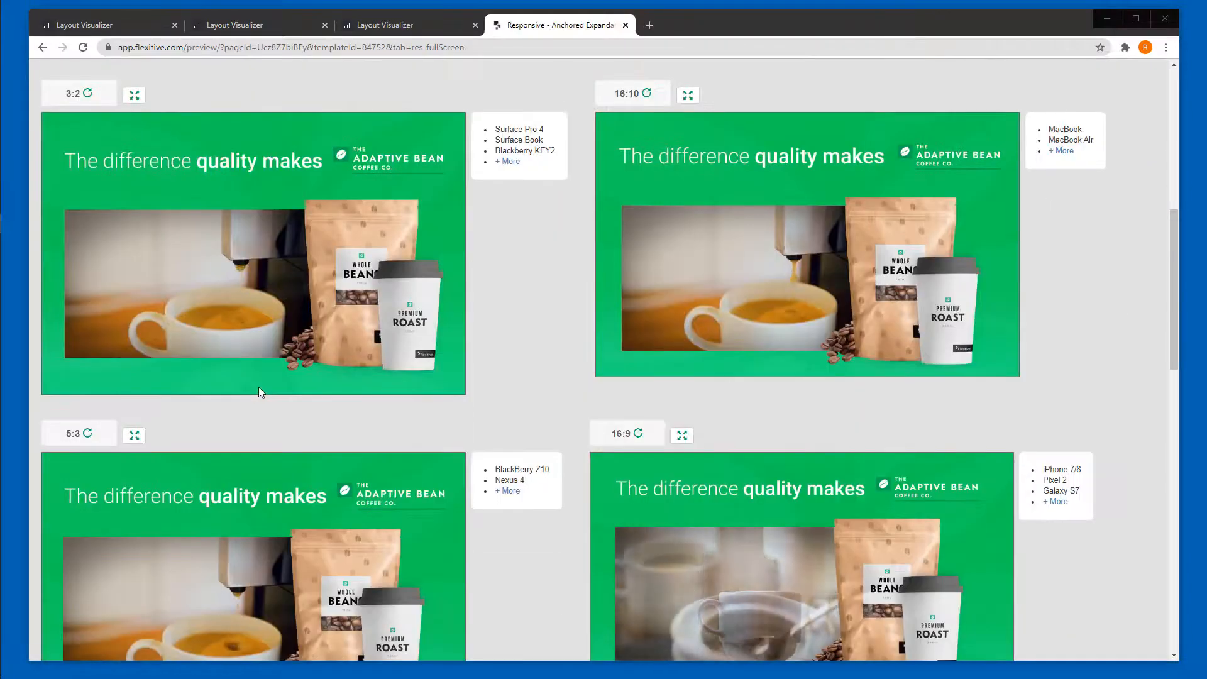
pyautogui.scroll(-2, 260, 391)
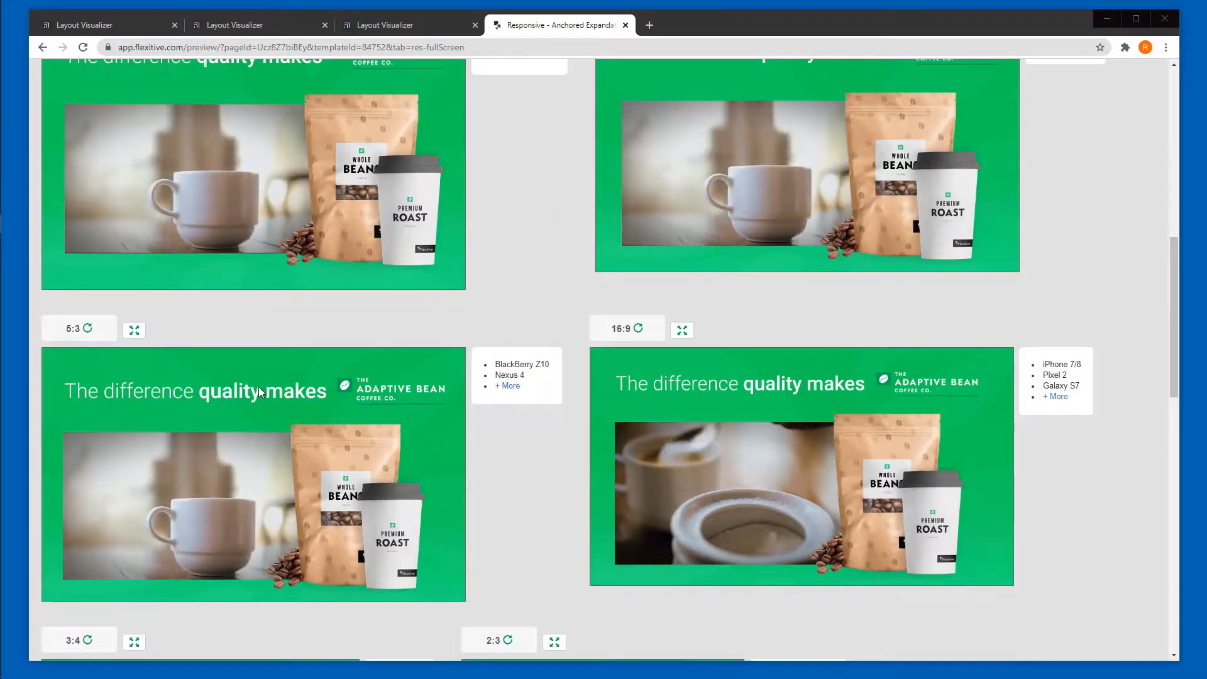
pyautogui.scroll(10, 249, 270)
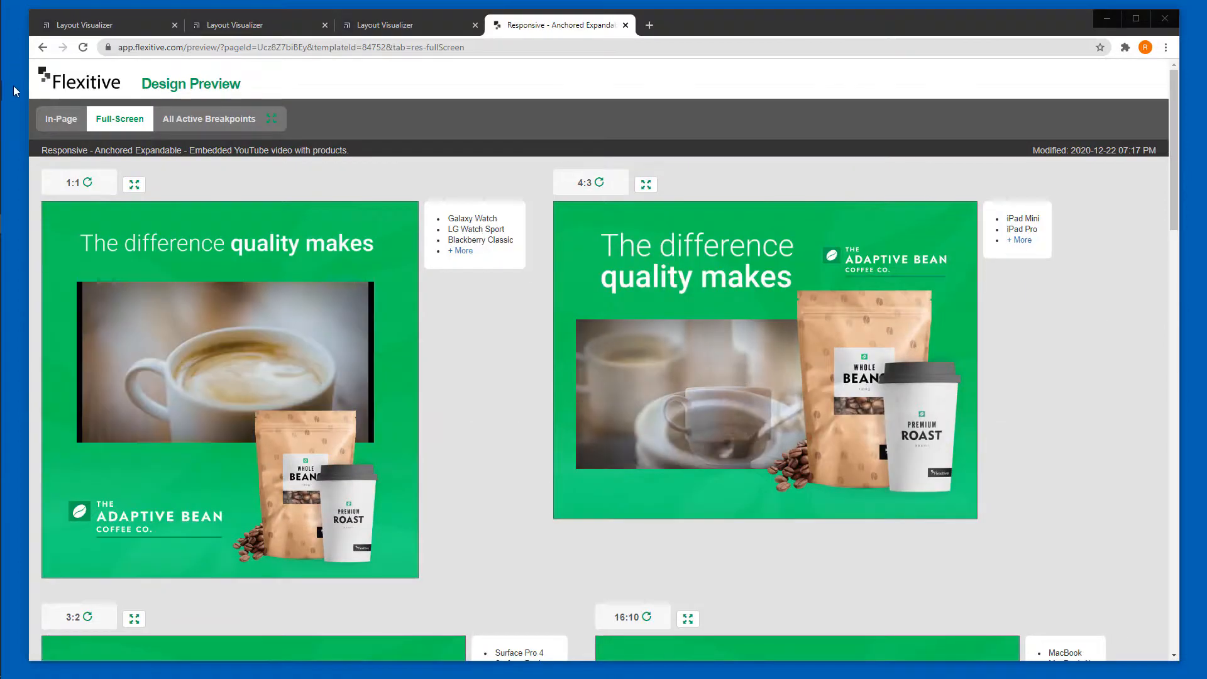
# Examine the Anchored Expandable design's In-Page layouts, including the Click to Expand banners, and close the Design Preview
pyautogui.click(54, 122)
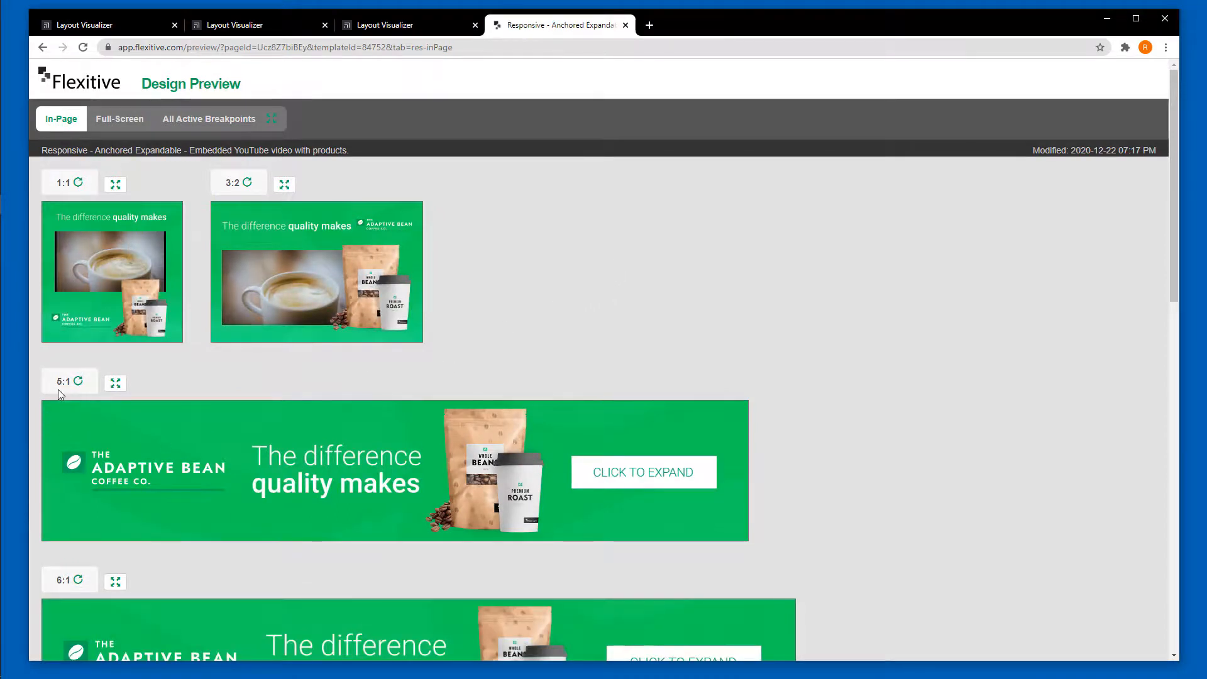
pyautogui.scroll(-10, 58, 389)
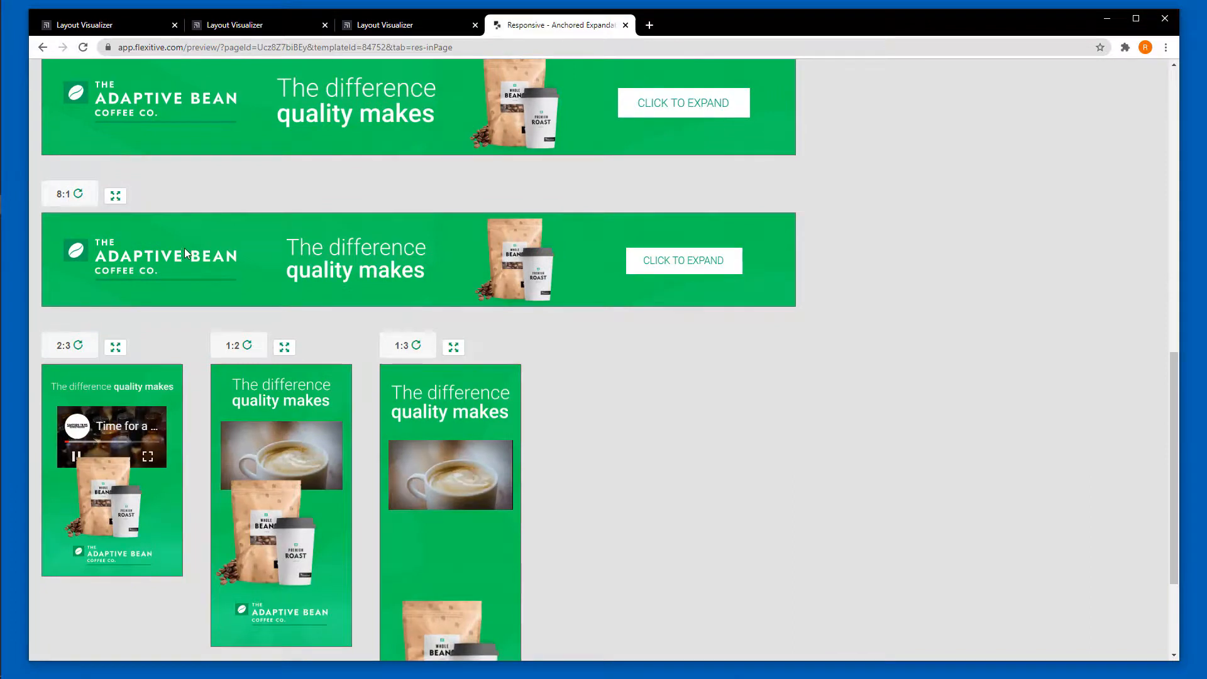
pyautogui.scroll(3, 487, 270)
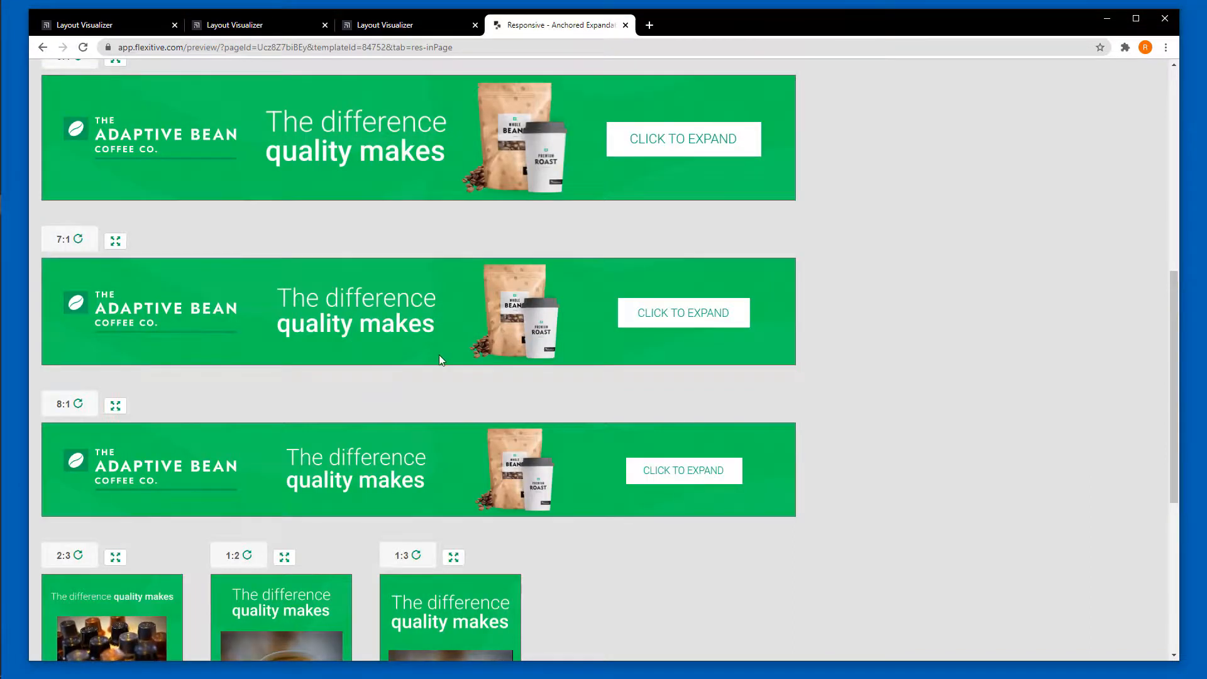
pyautogui.scroll(5, 438, 354)
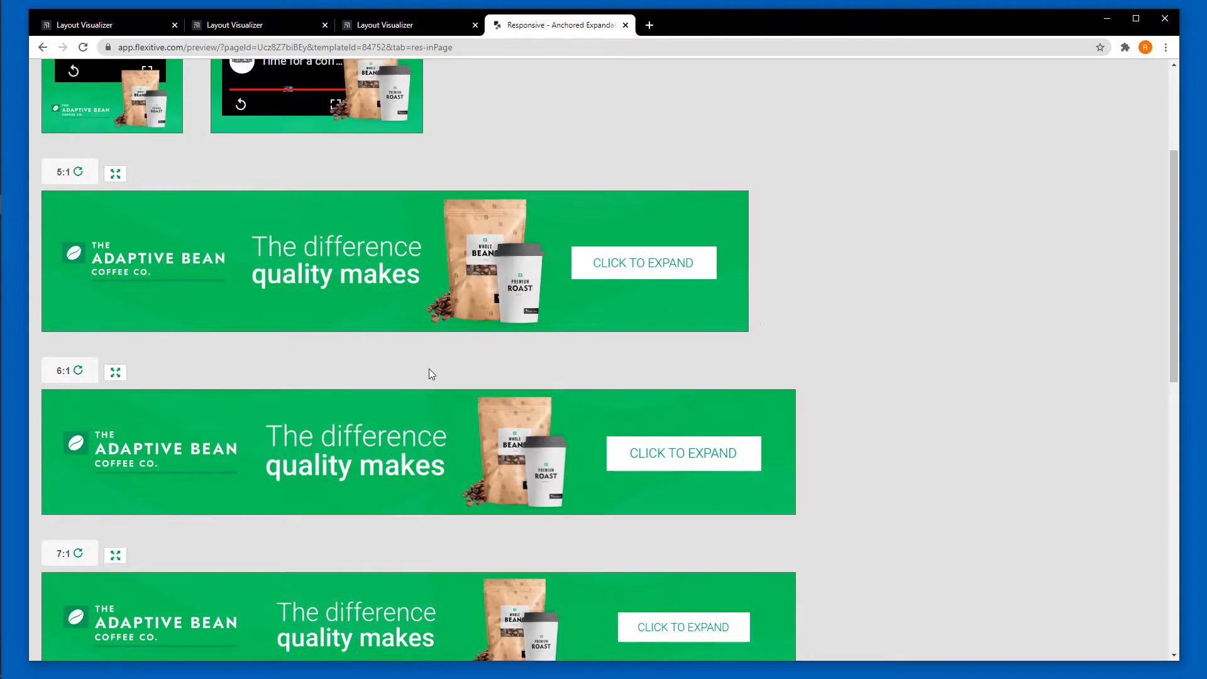
pyautogui.scroll(-2, 357, 376)
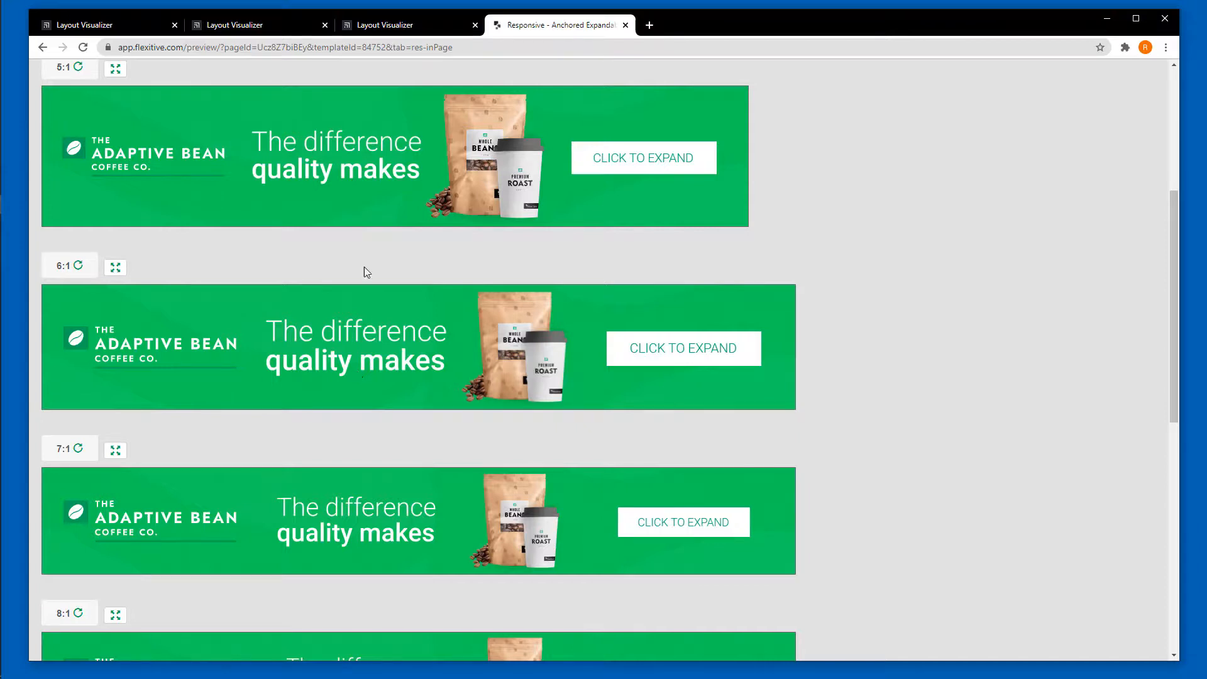
pyautogui.click(626, 25)
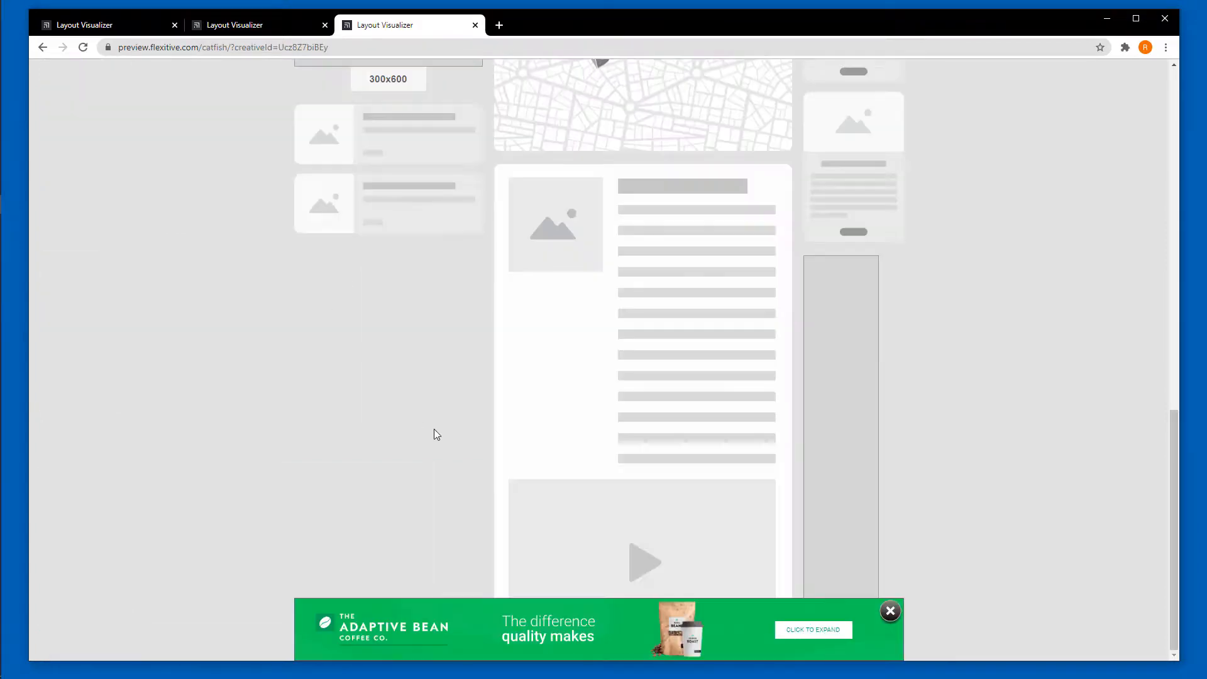
# In the Anchored Expandable Visualizer, check the anchored banner while scrolling, expand it, narrow the window to test its scaling, and close the visualizer
pyautogui.scroll(15, 440, 428)
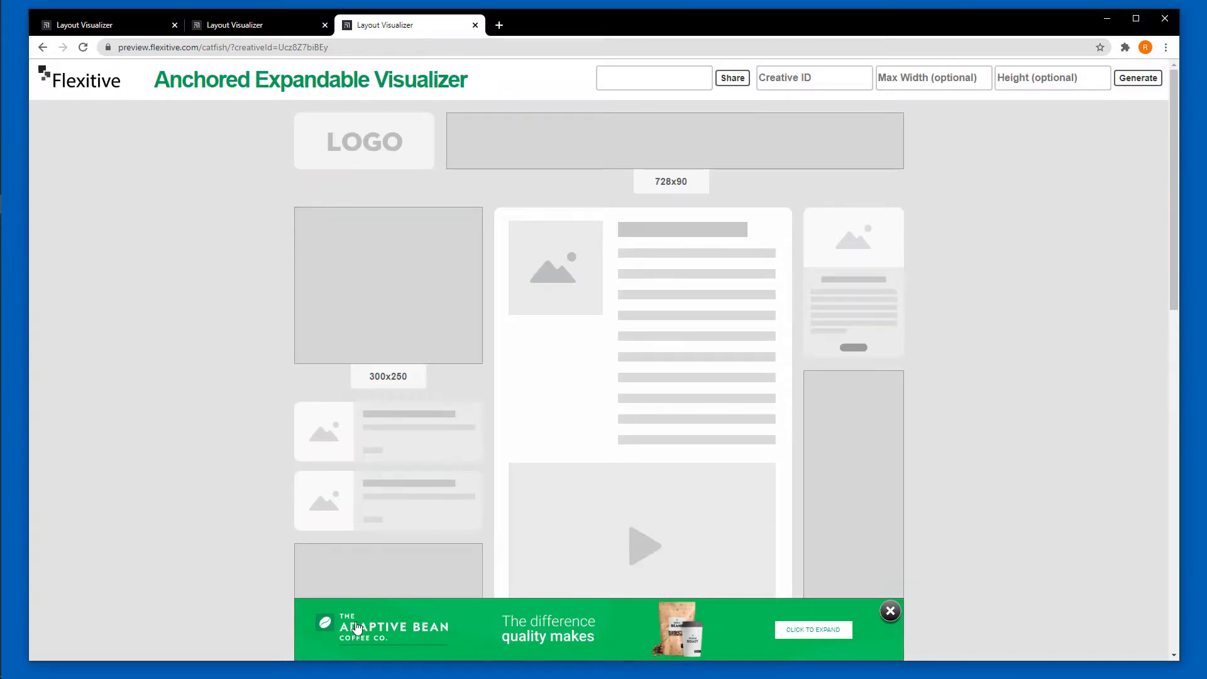
pyautogui.scroll(-8, 411, 466)
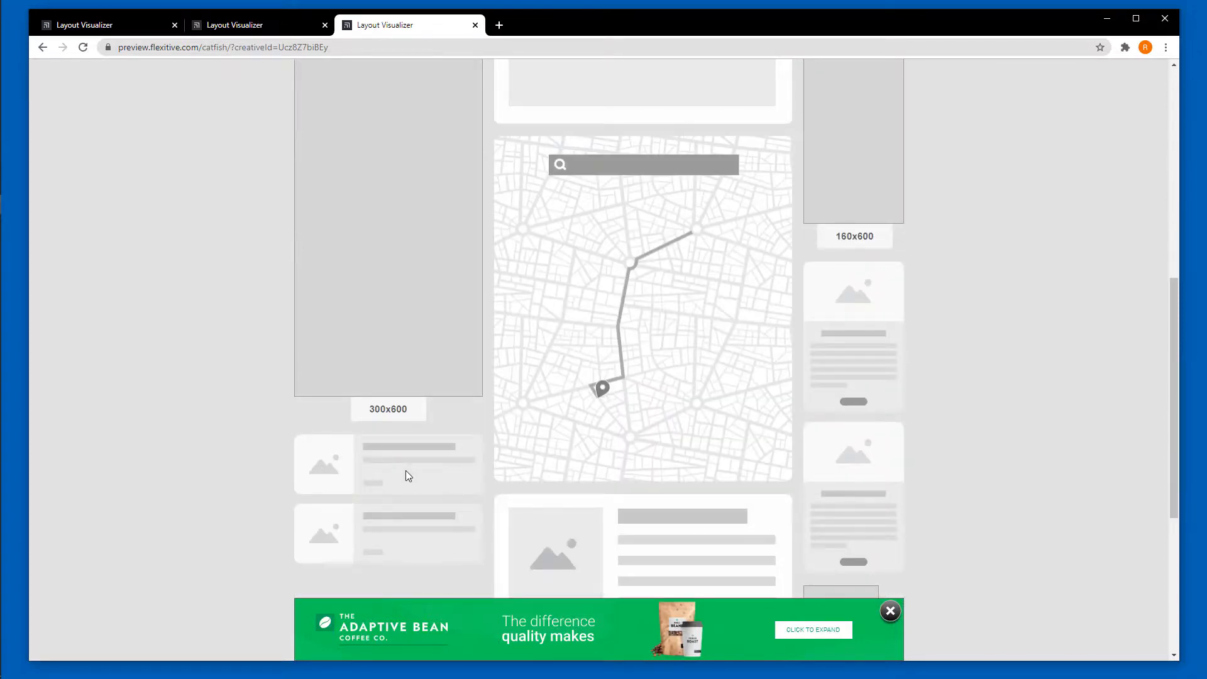
pyautogui.click(810, 629)
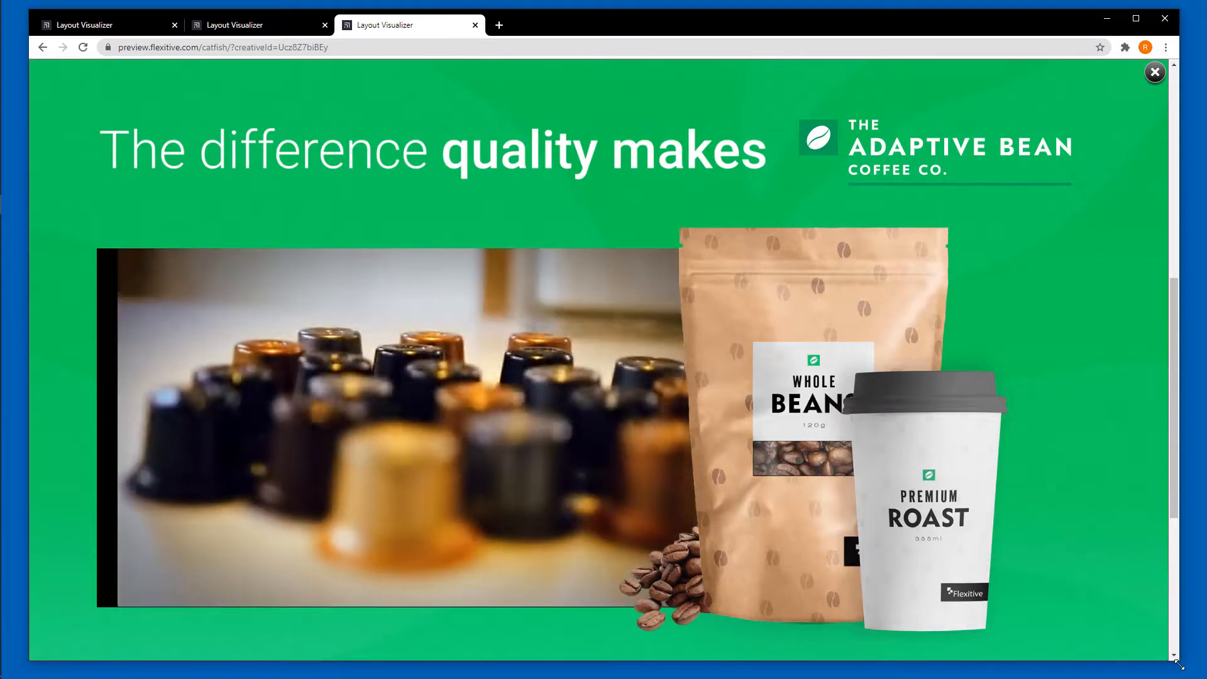
pyautogui.moveTo(1177, 664); pyautogui.dragTo(640, 649)
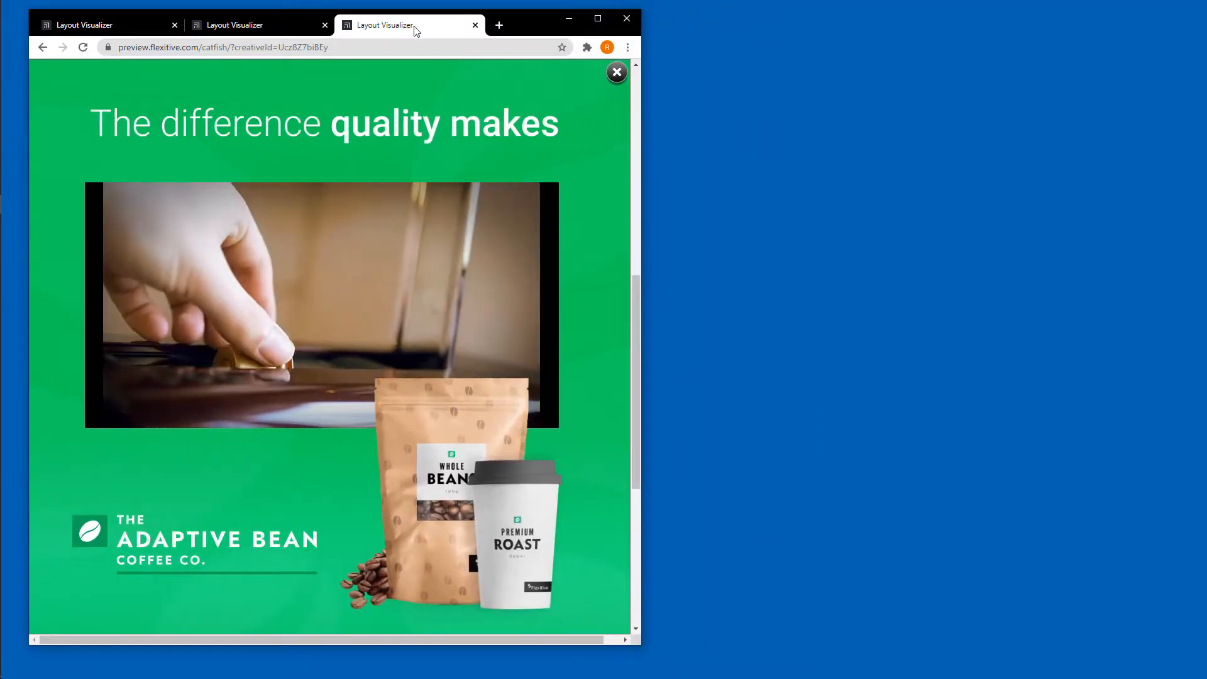
pyautogui.click(474, 26)
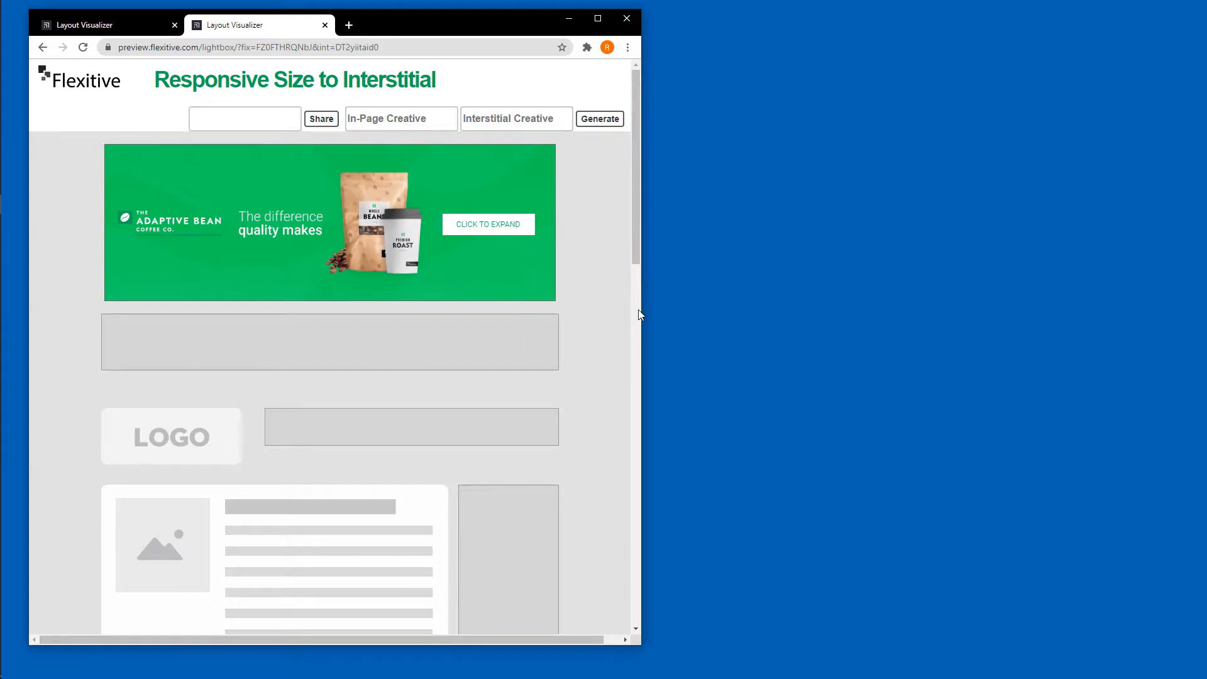
# Widen the Responsive Size to Interstitial window, expand the banner into its interstitial, dismiss it, and close that visualizer
pyautogui.moveTo(641, 307); pyautogui.dragTo(1189, 426)
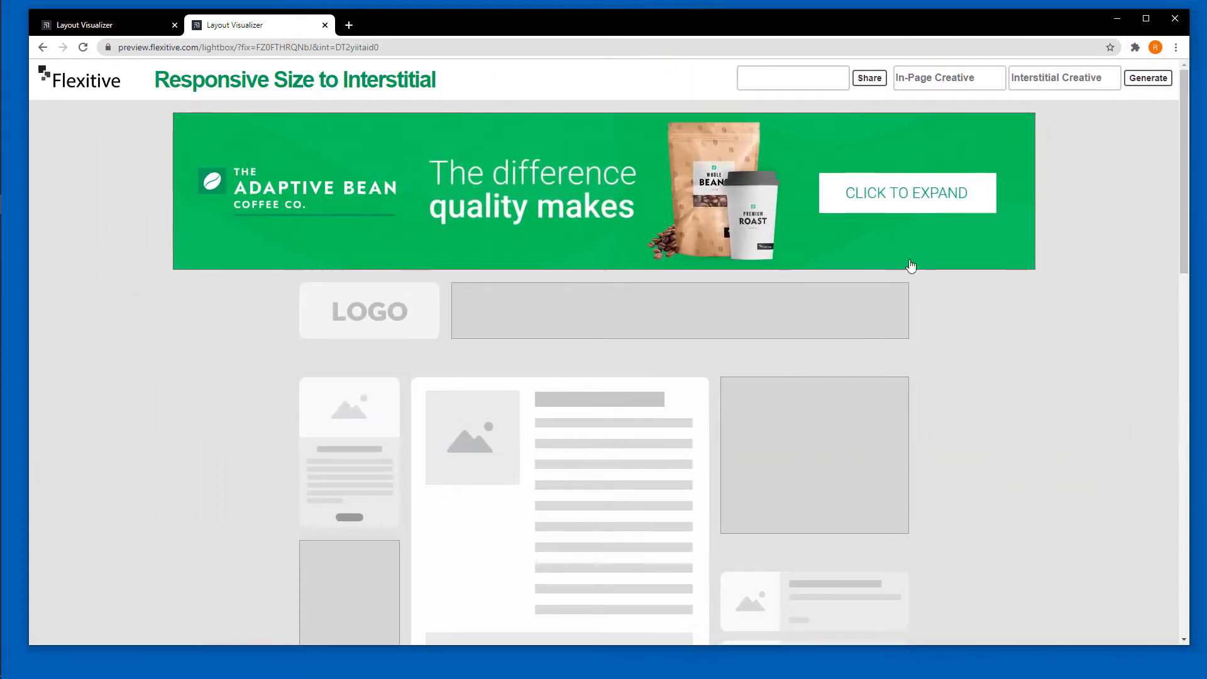
pyautogui.click(918, 197)
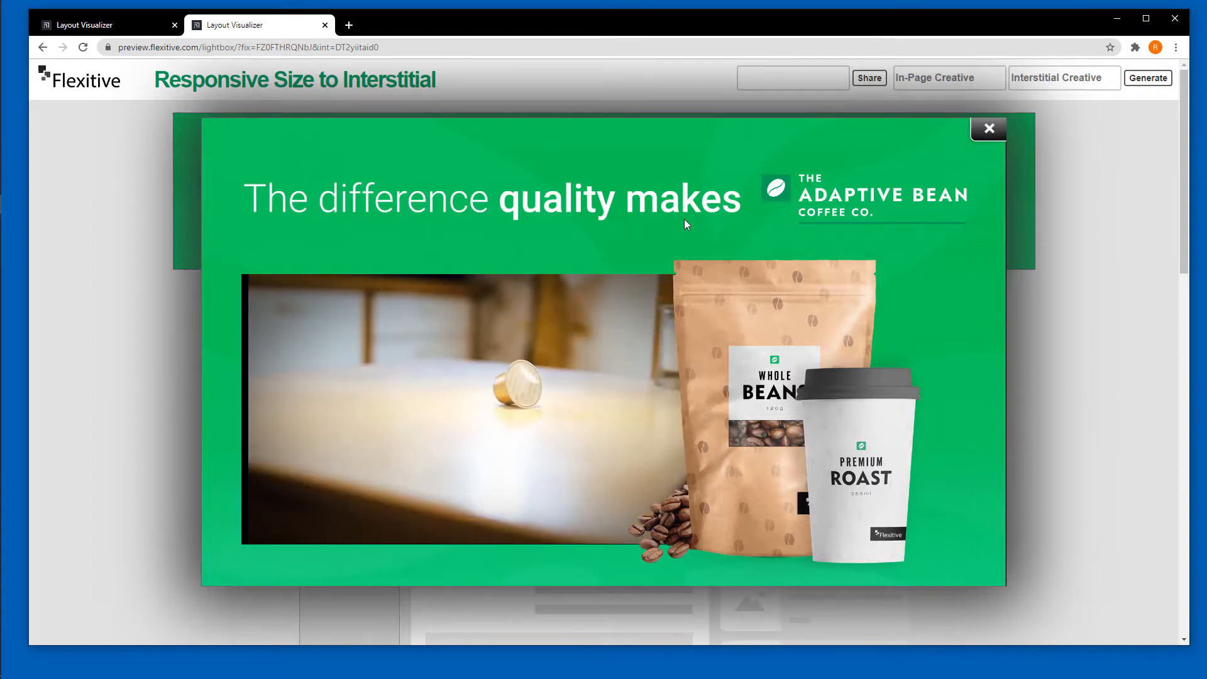
pyautogui.click(989, 129)
pyautogui.hotkey('ctrl', 'w')
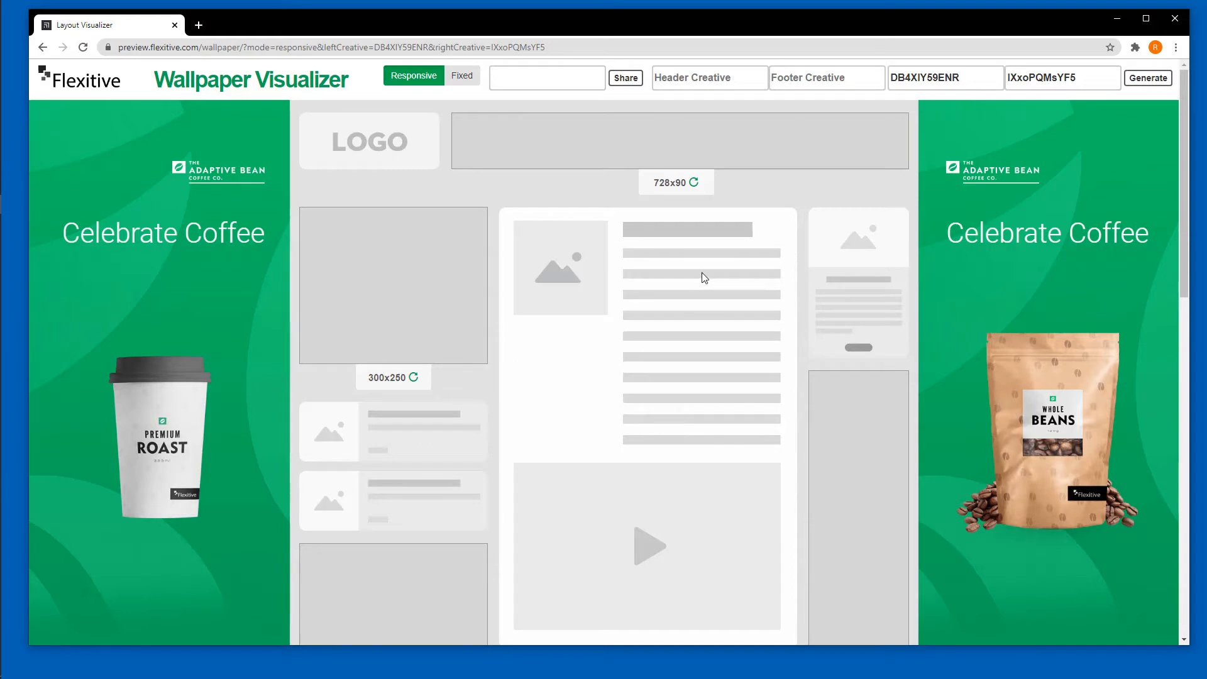
# Check the Wallpaper Visualizer's side creatives while scrolling the page, narrow the window slightly, and reload the page to replay them
pyautogui.scroll(-12, 703, 277)
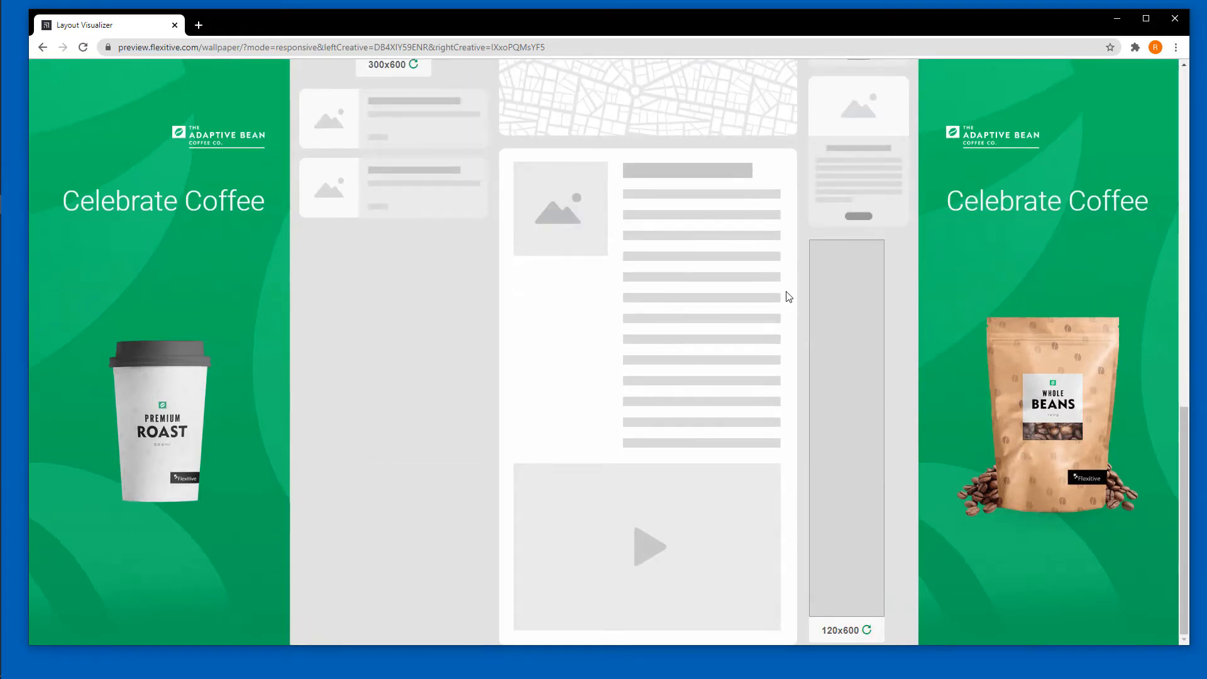
pyautogui.scroll(8, 788, 300)
pyautogui.scroll(6, 788, 300)
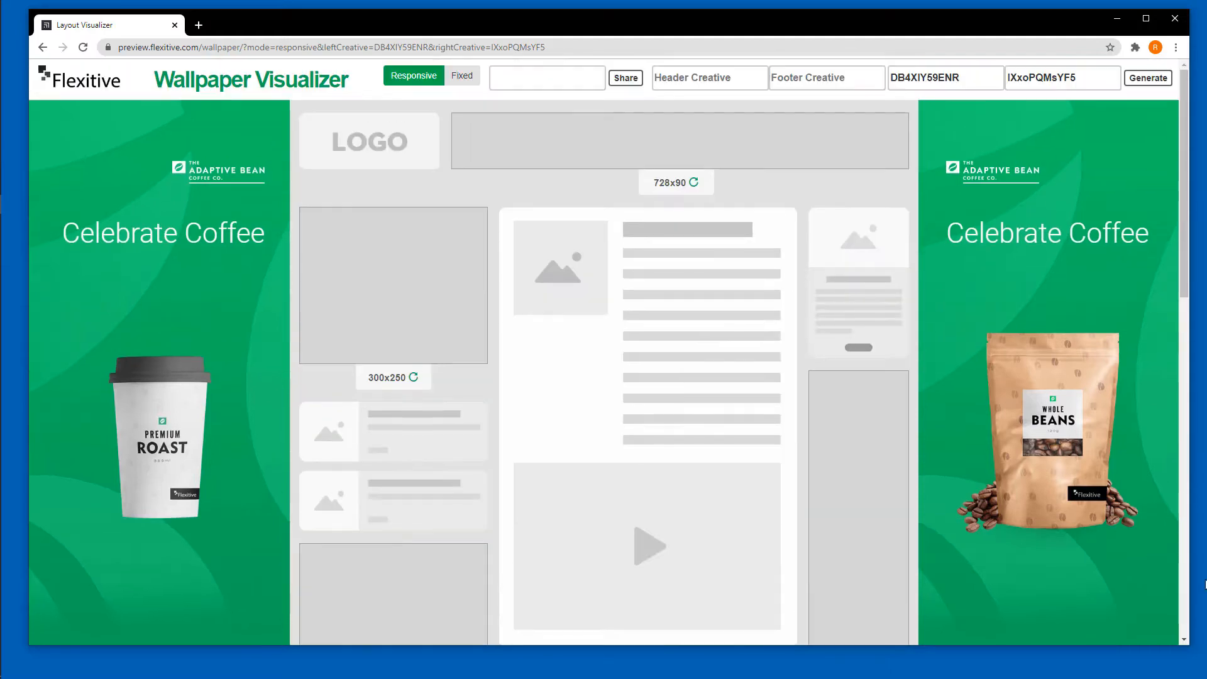
pyautogui.moveTo(1187, 640); pyautogui.dragTo(1135, 625)
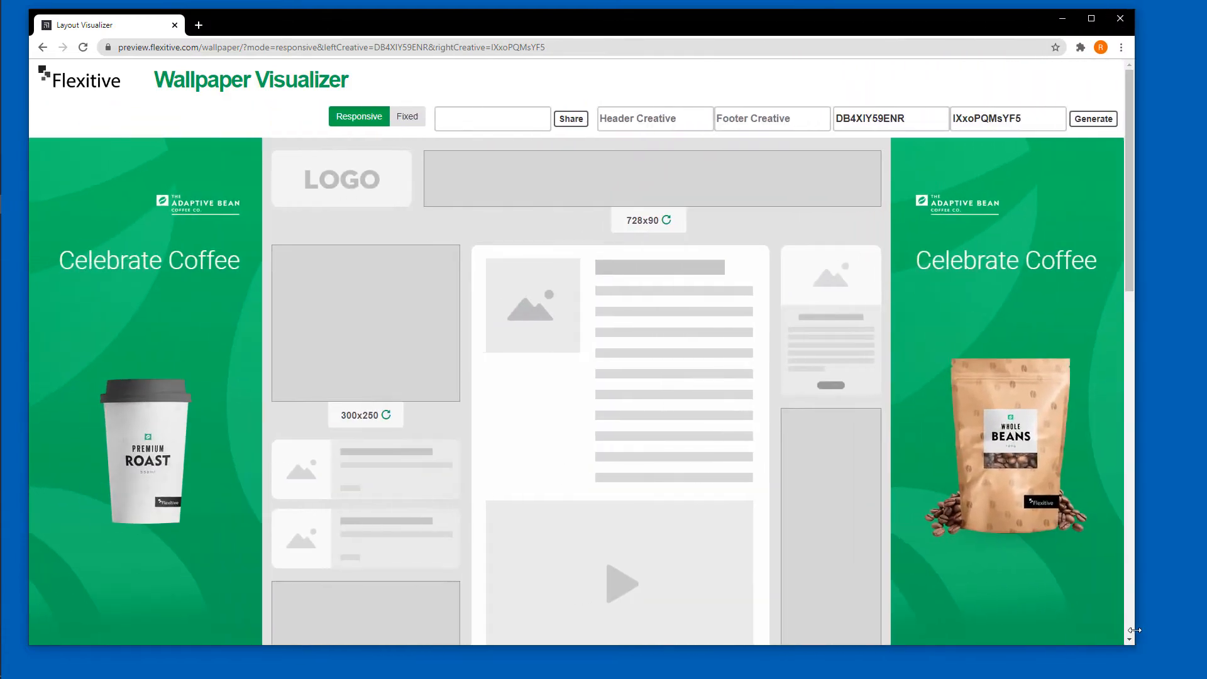
pyautogui.click(85, 54)
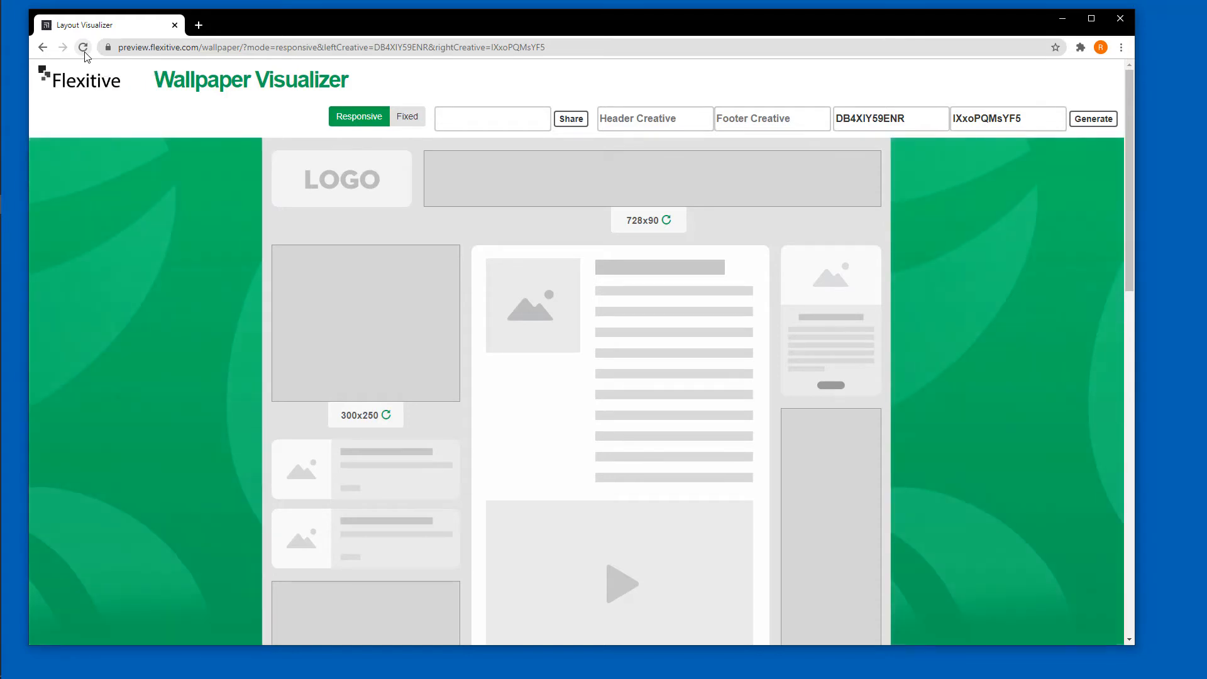